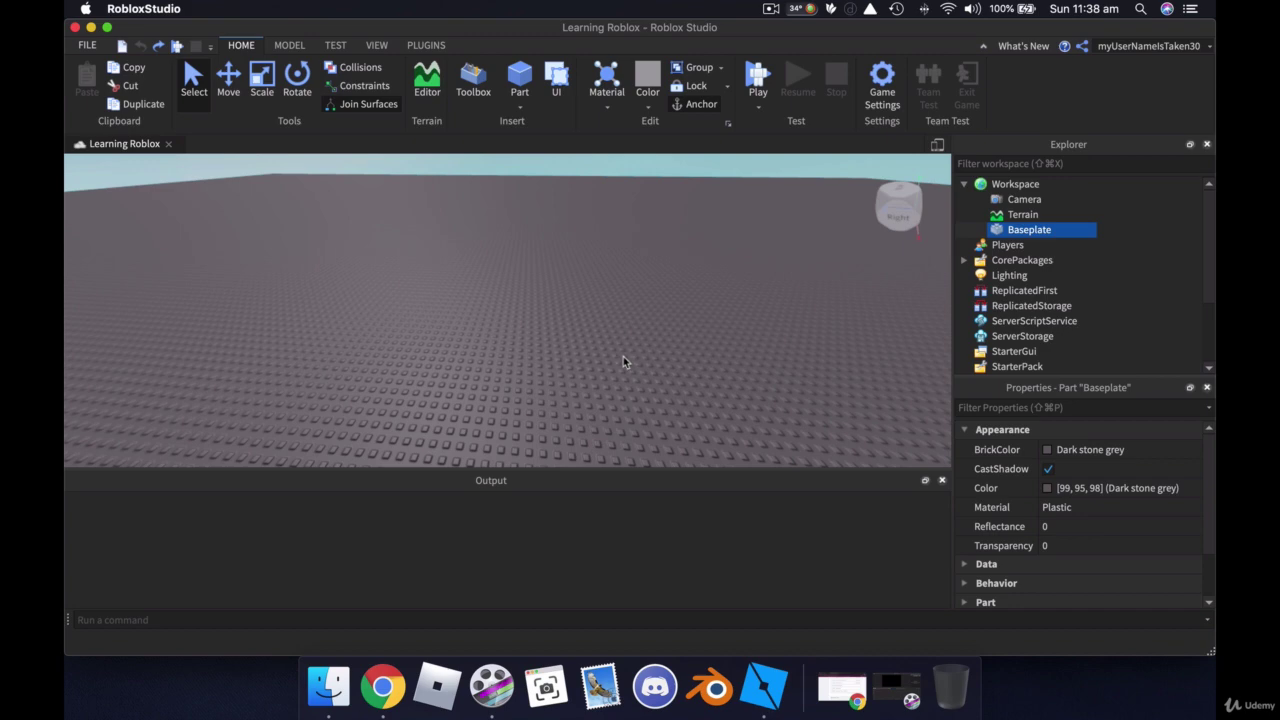
Insert a spawn location on the baseplate.
{"action": "right_click_drag", "start_coordinate": [623, 358], "coordinate": [623, 362]}
{"action": "key", "text": "w"}
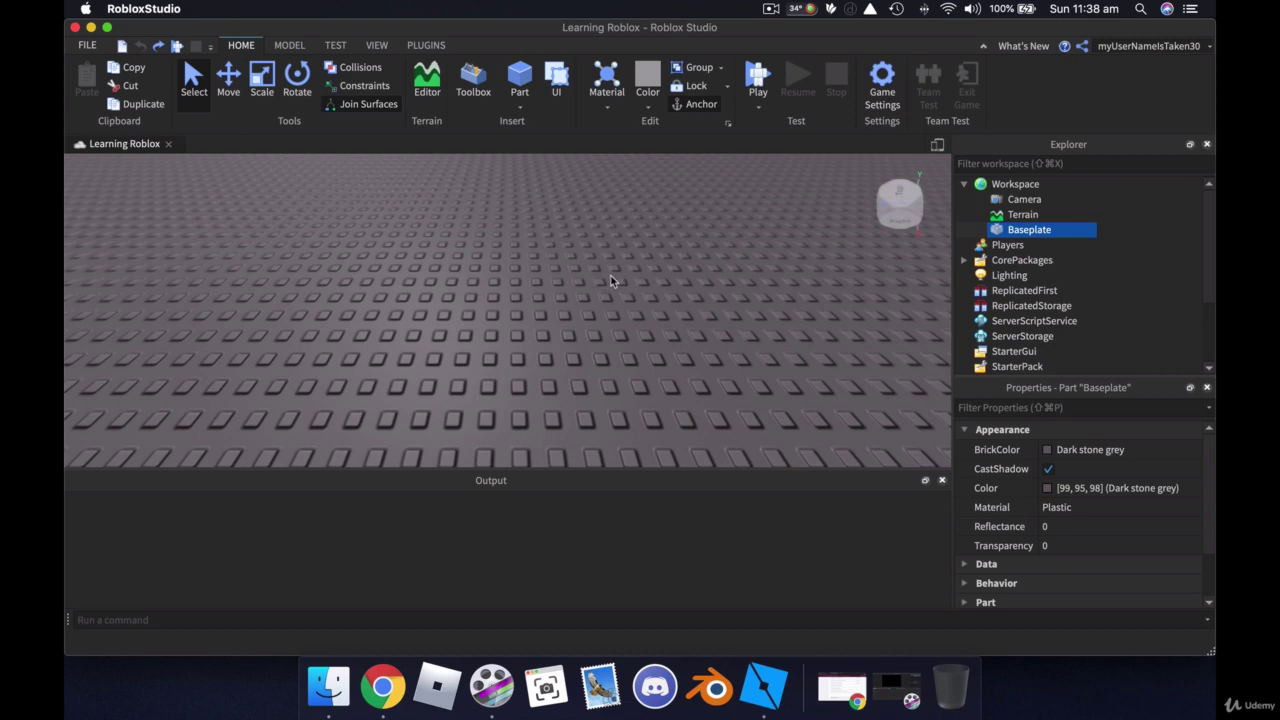
{"action": "left_click", "coordinate": [290, 47]}
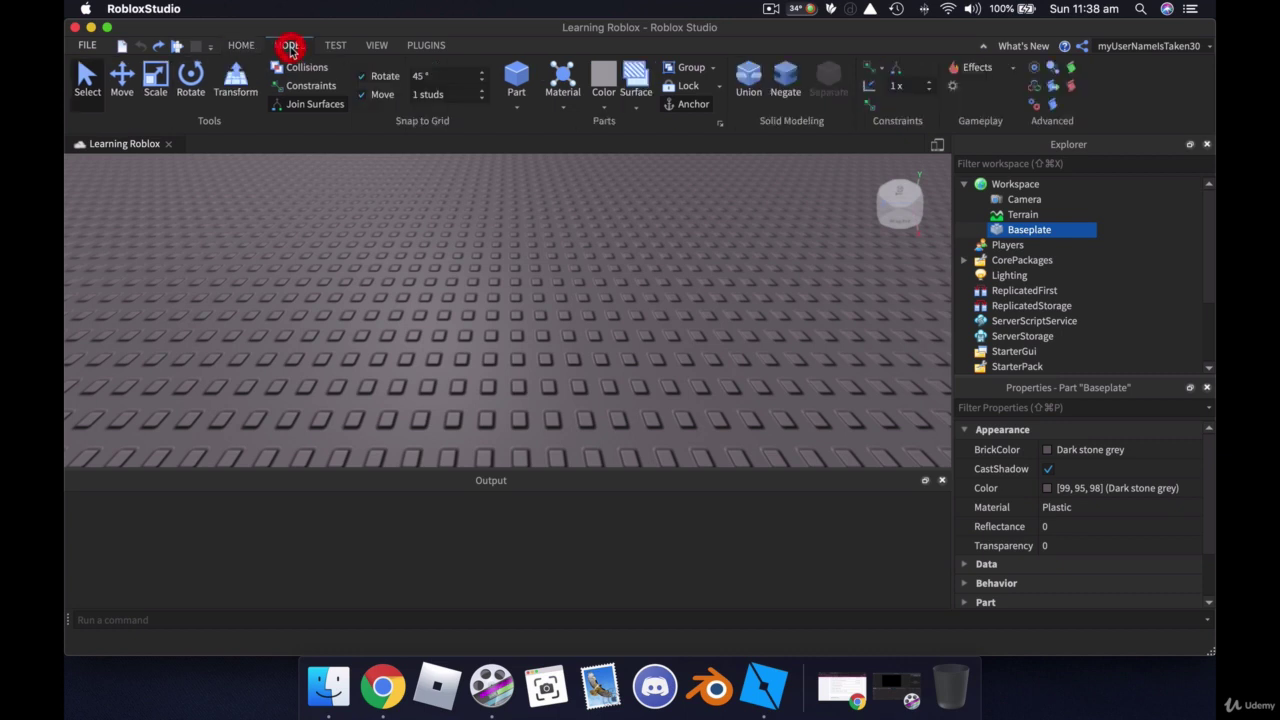
{"action": "left_click", "coordinate": [952, 90]}
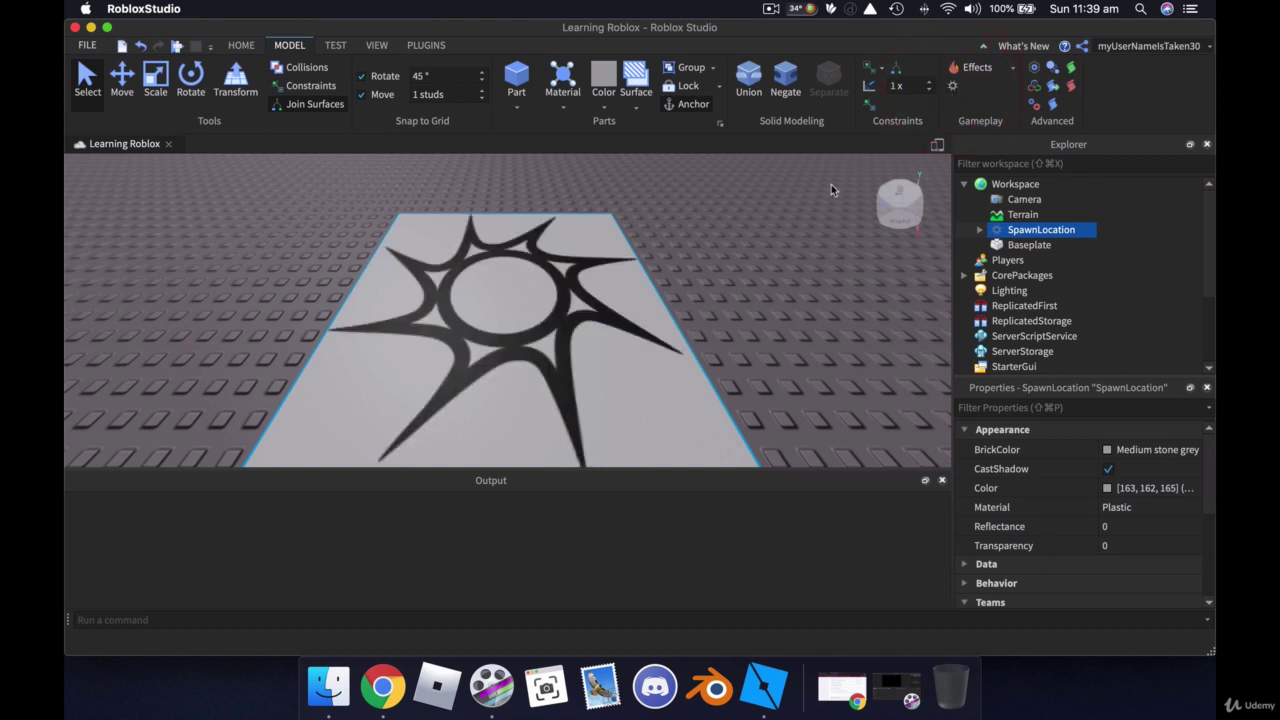
{"action": "scroll", "coordinate": [725, 260], "scroll_direction": "down", "scroll_amount": 5}
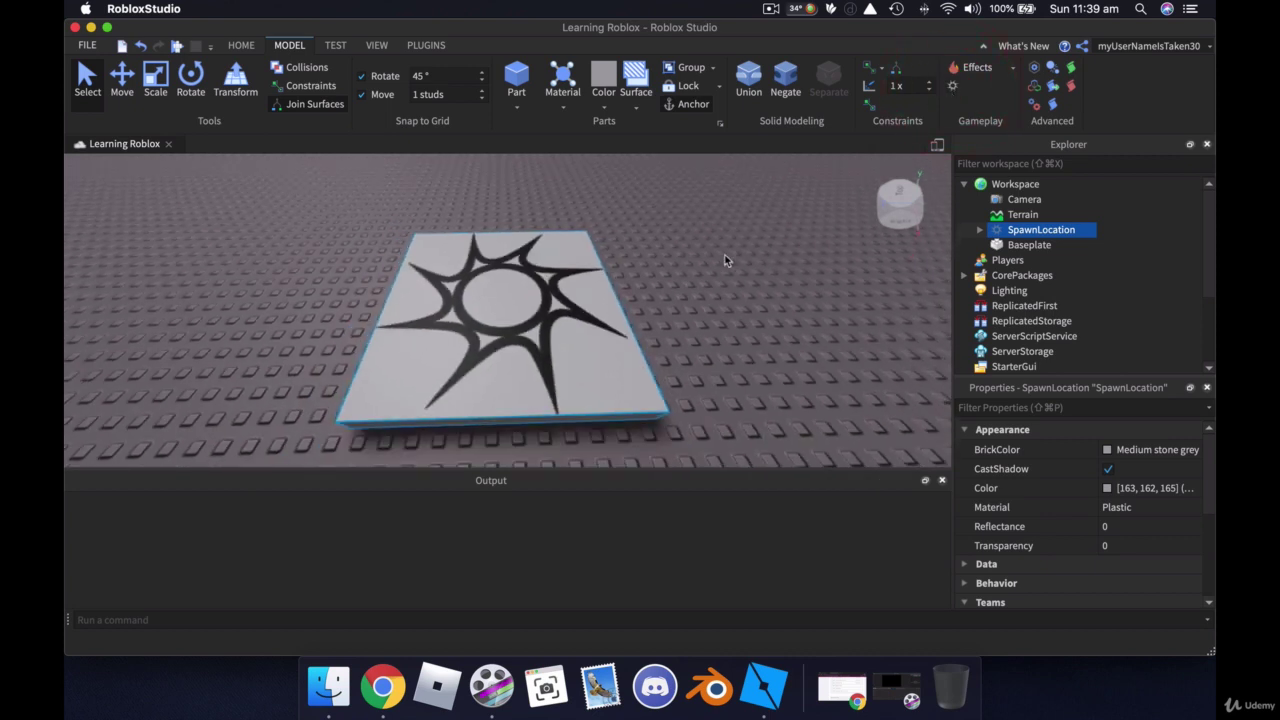
{"action": "right_click_drag", "start_coordinate": [725, 260], "coordinate": [725, 255]}
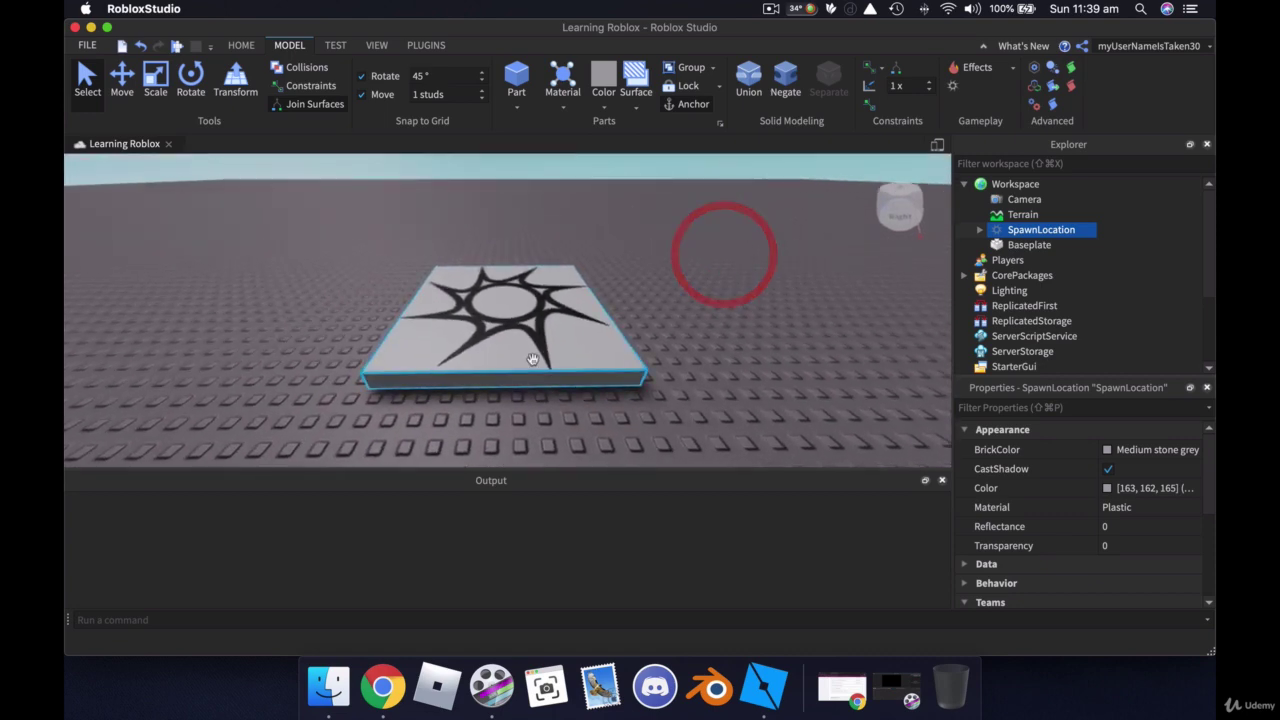
{"action": "left_click", "coordinate": [508, 309]}
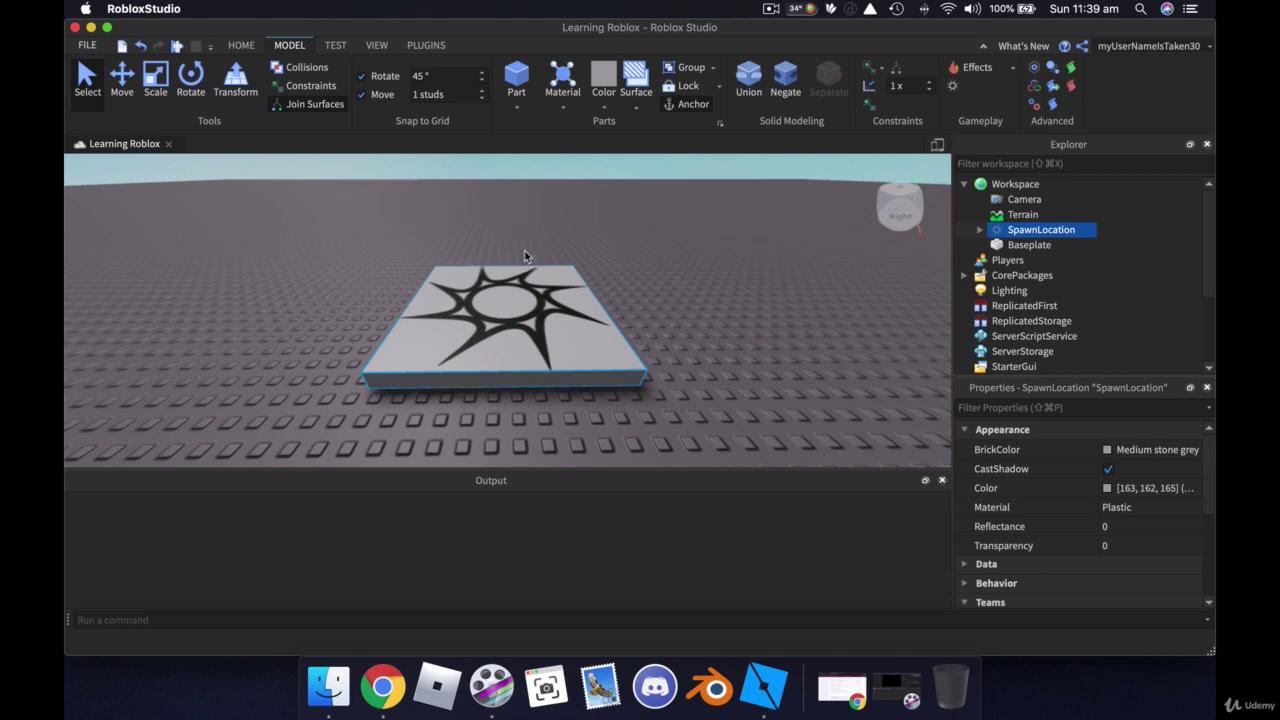
{"action": "right_click_drag", "start_coordinate": [525, 250], "coordinate": [526, 256]}
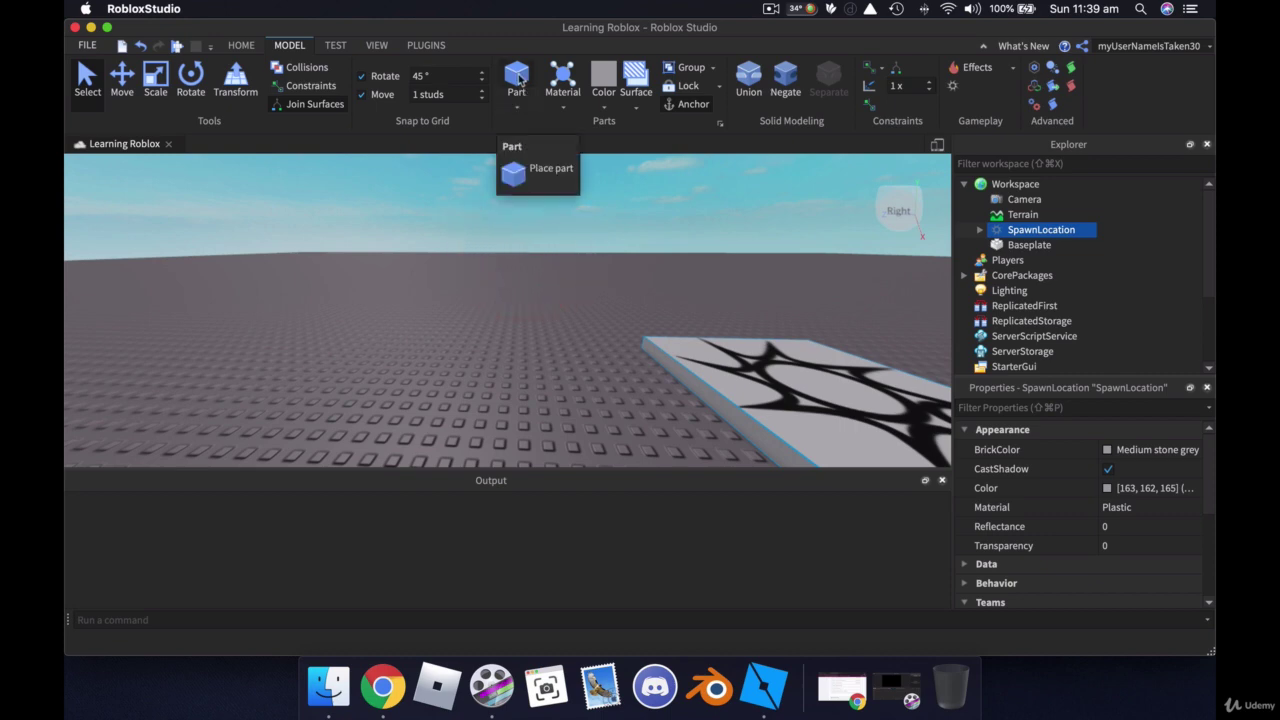
{"action": "left_click", "coordinate": [518, 82]}
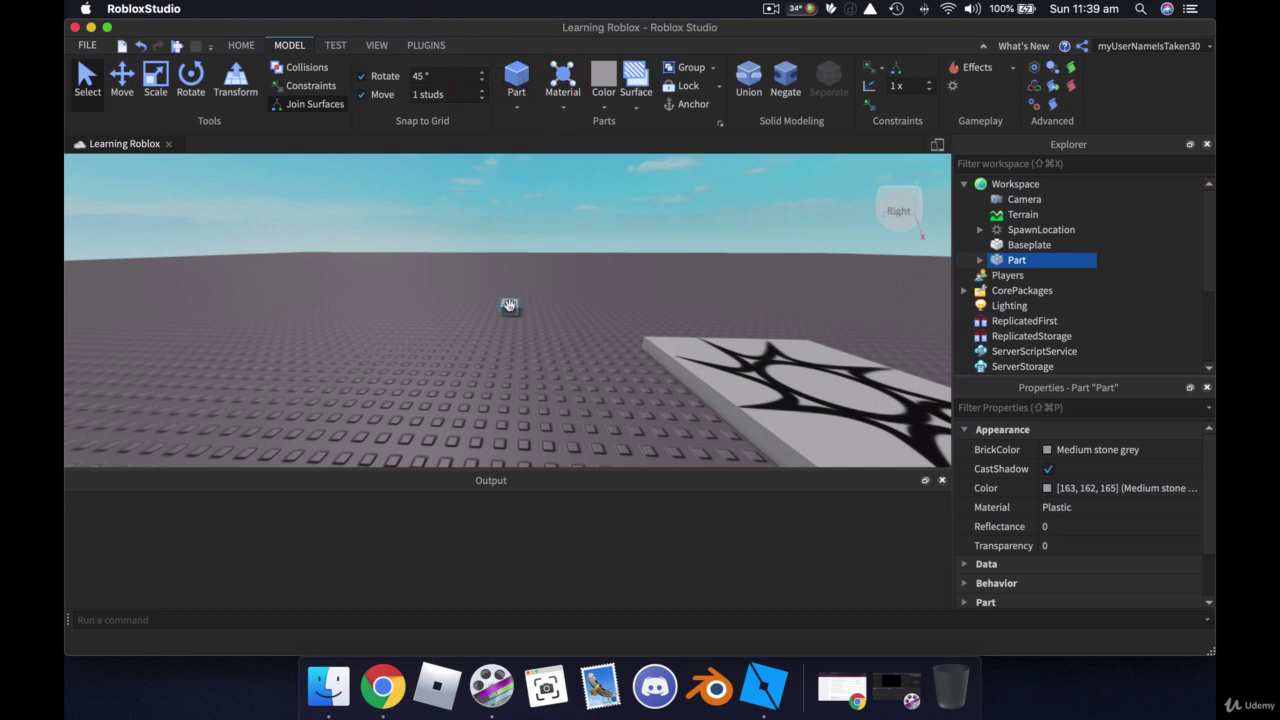
{"action": "right_click_drag", "start_coordinate": [563, 302], "coordinate": [563, 302]}
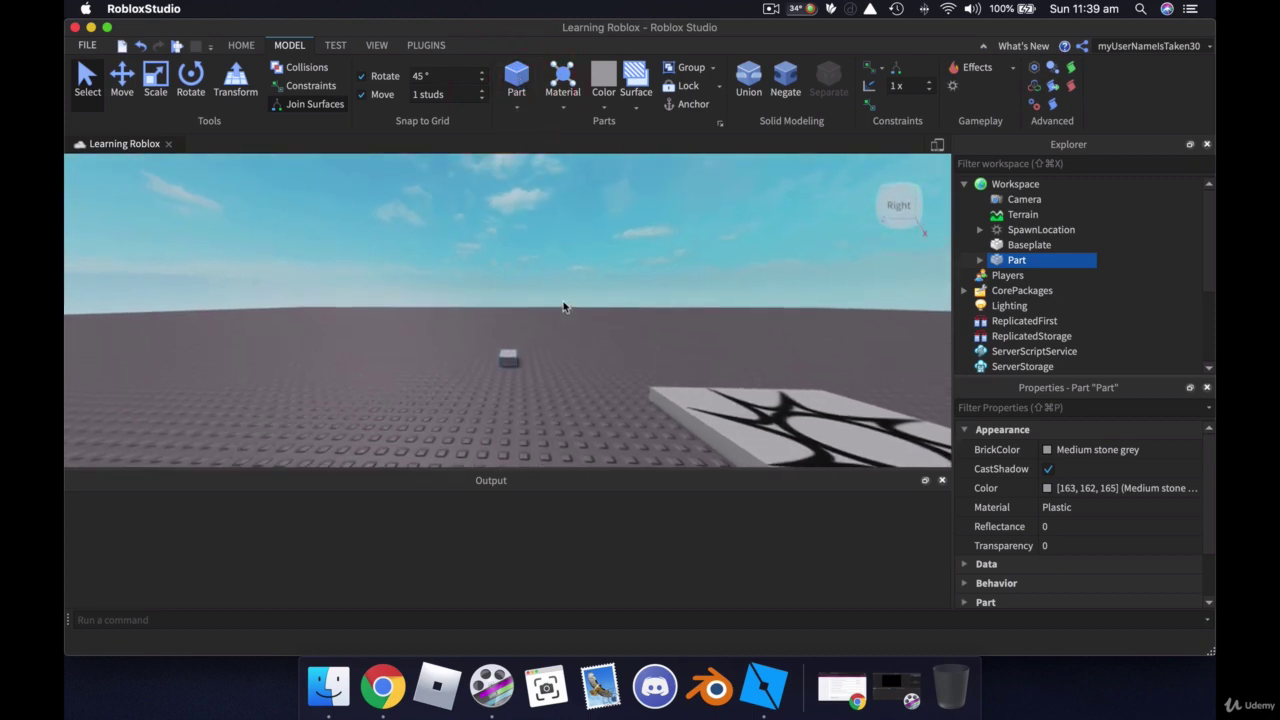
{"action": "left_click", "coordinate": [518, 80]}
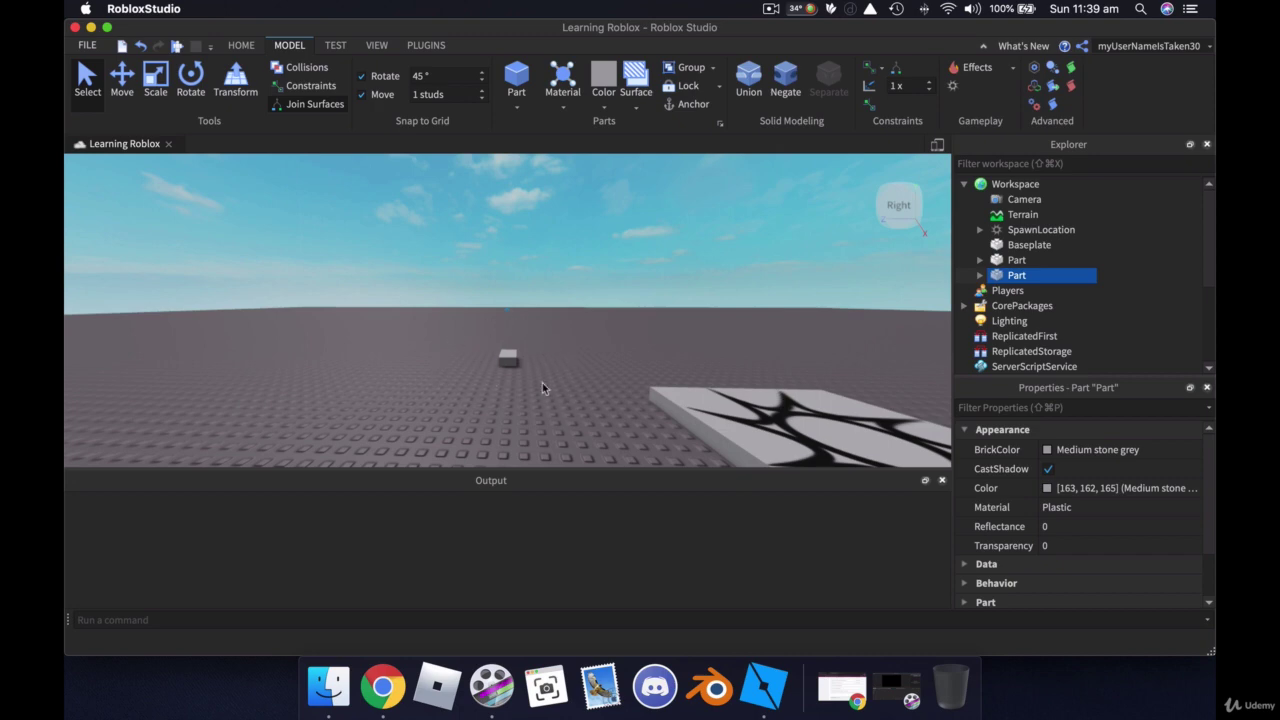
{"action": "key", "text": "super"}
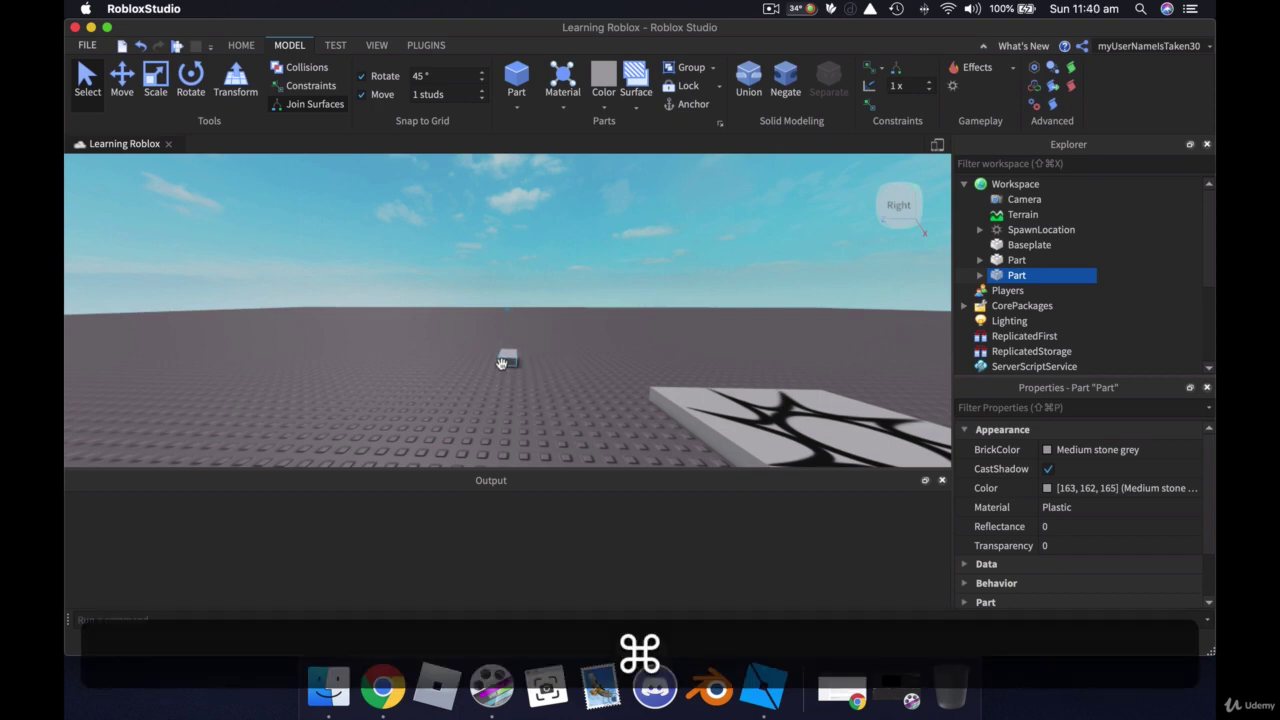
{"action": "key", "text": "super+z"}
{"action": "key", "text": "super+z"}
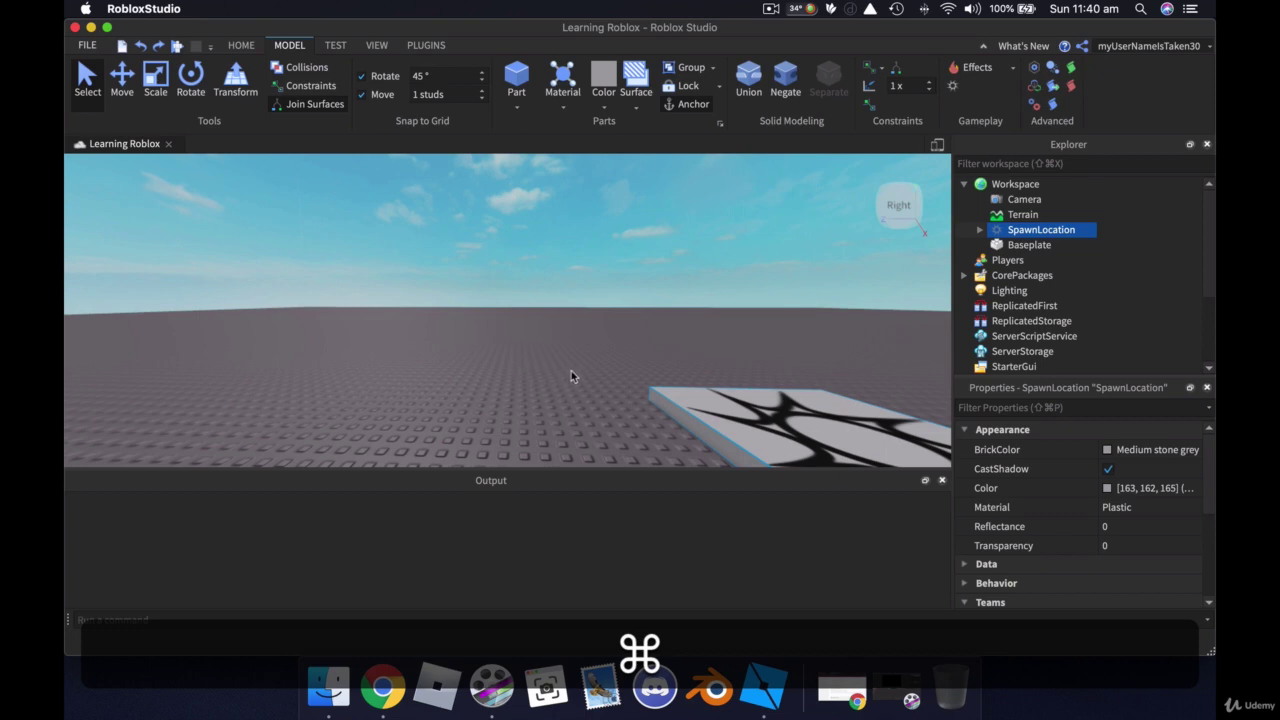
Select the SpawnLocation in the workspace hierarchy and expand its Surface properties.
{"action": "right_click_drag", "start_coordinate": [571, 371], "coordinate": [571, 377]}
{"action": "key", "text": "s"}
{"action": "key", "text": "d"}
{"action": "key", "text": "w"}
{"action": "key", "text": "d"}
{"action": "key", "text": "s"}
{"action": "key", "text": "q"}
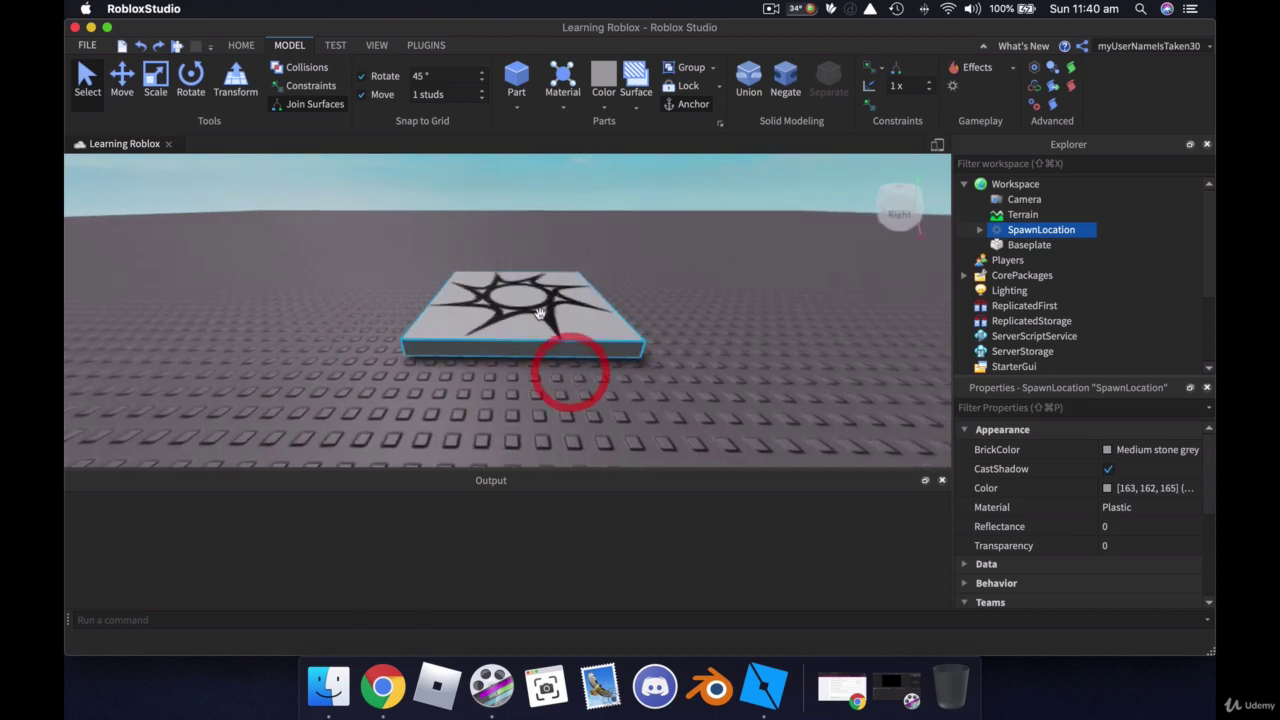
{"action": "double_click", "coordinate": [1038, 233]}
{"action": "left_click", "coordinate": [1129, 237]}
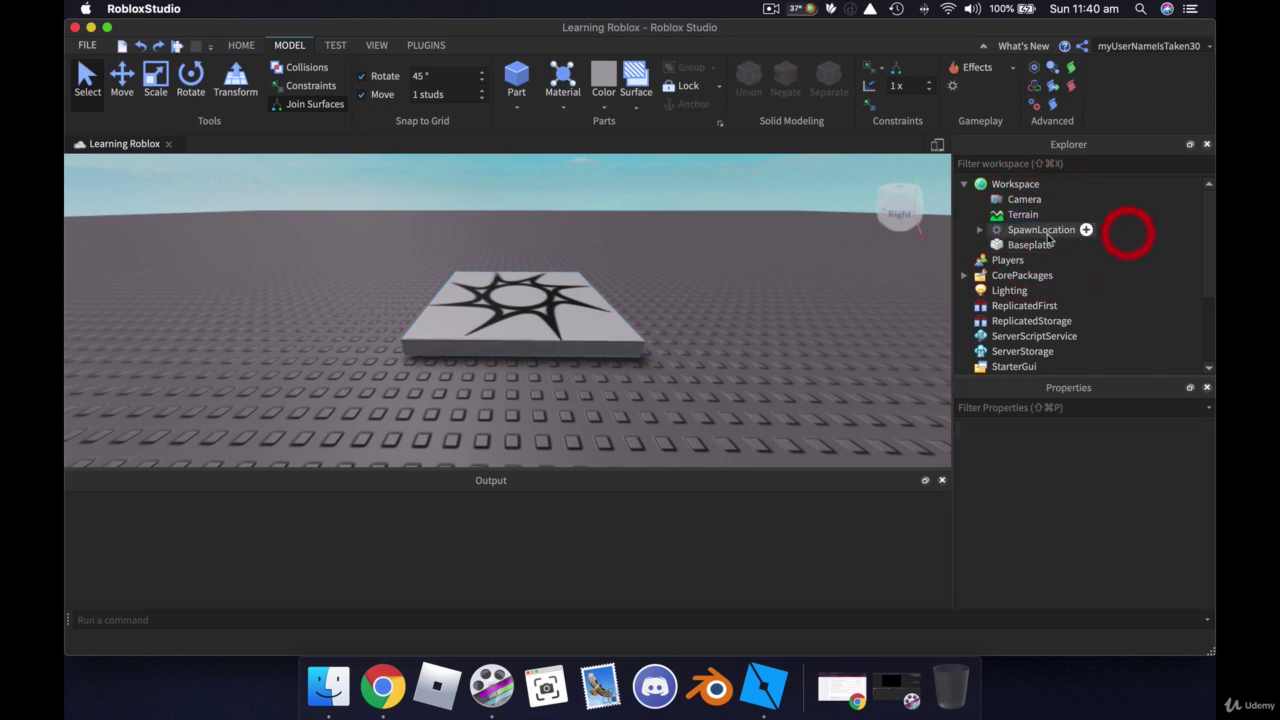
{"action": "left_click", "coordinate": [1045, 232]}
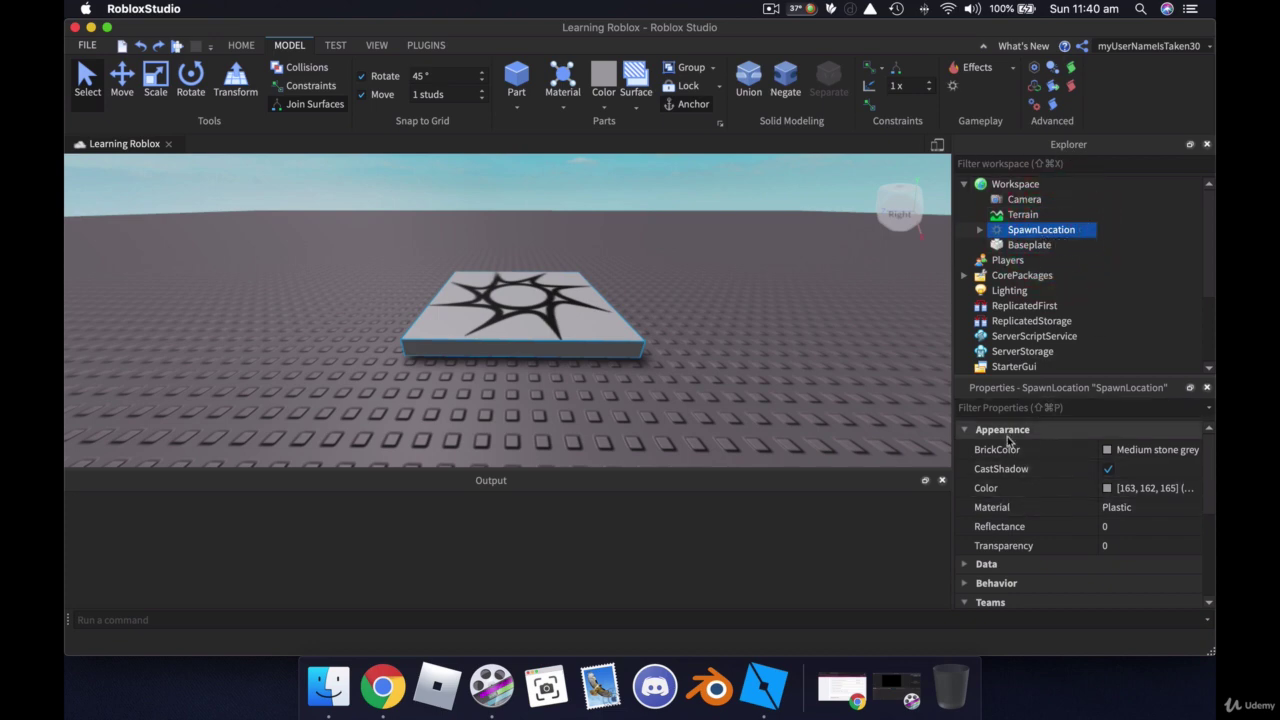
{"action": "scroll", "coordinate": [1046, 495], "scroll_direction": "down", "scroll_amount": 3}
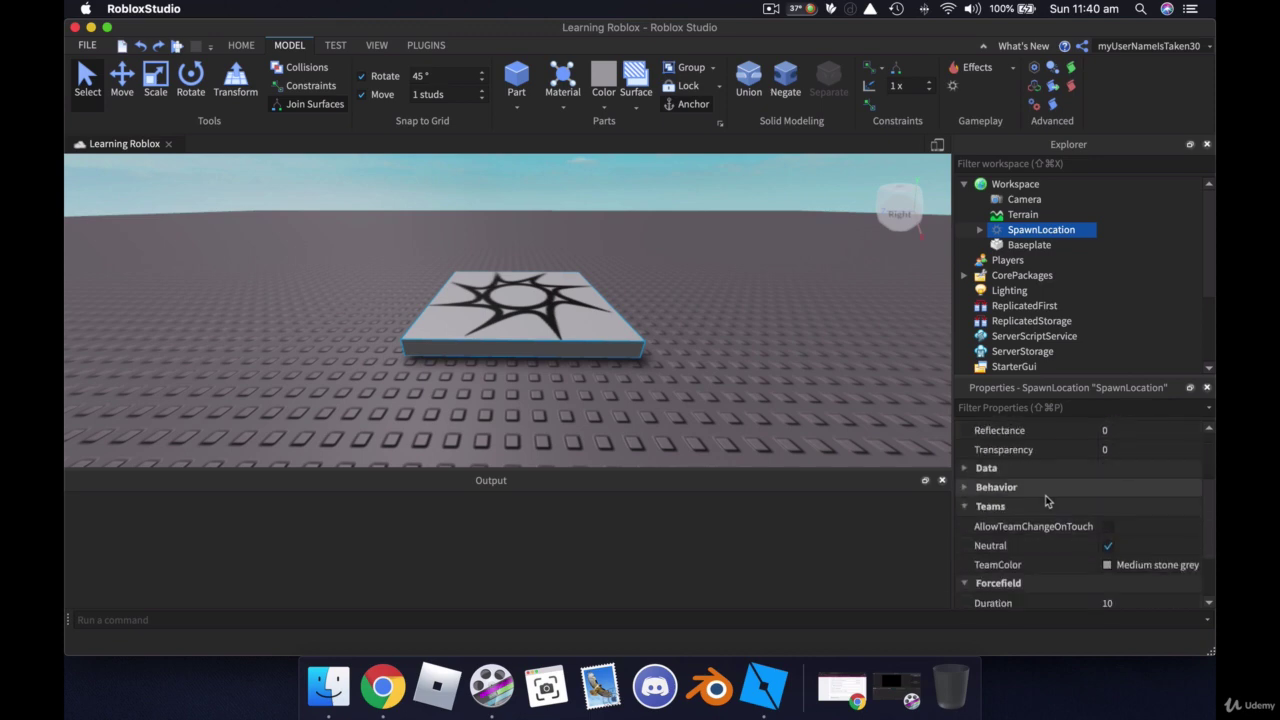
{"action": "scroll", "coordinate": [1046, 501], "scroll_direction": "down", "scroll_amount": 2}
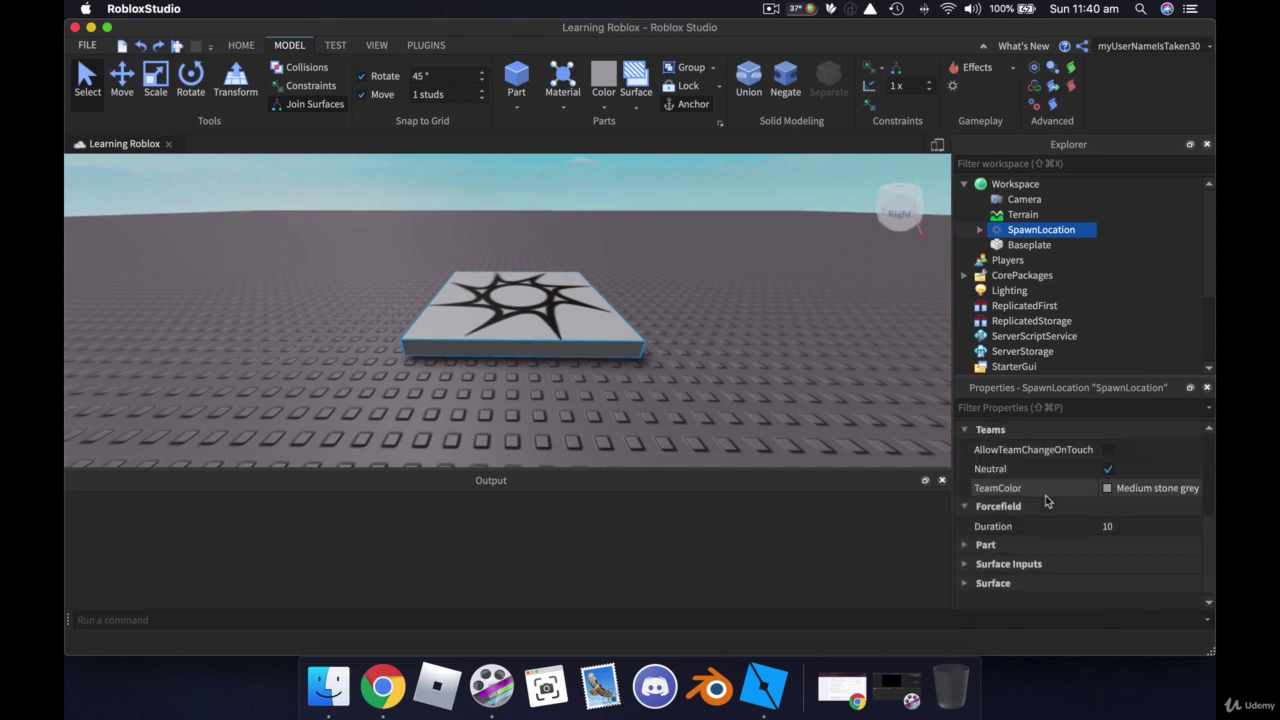
{"action": "left_click", "coordinate": [963, 587]}
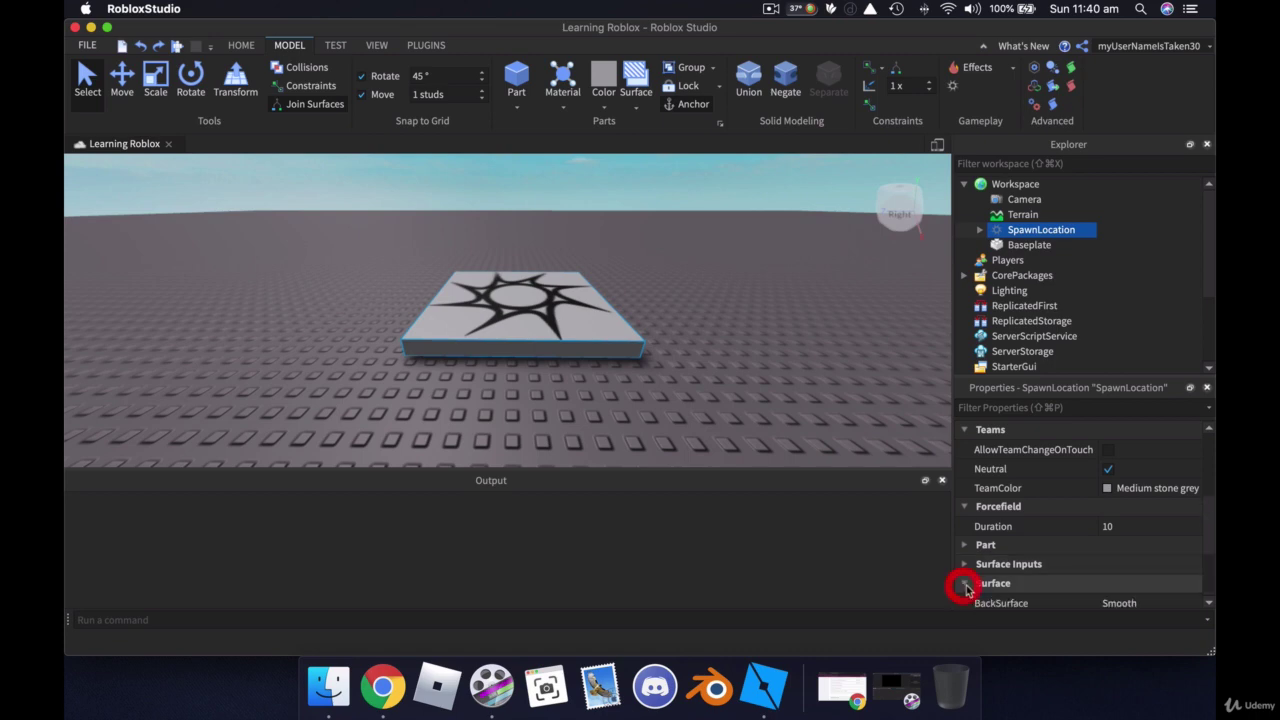
{"action": "scroll", "coordinate": [1071, 563], "scroll_direction": "down", "scroll_amount": 3}
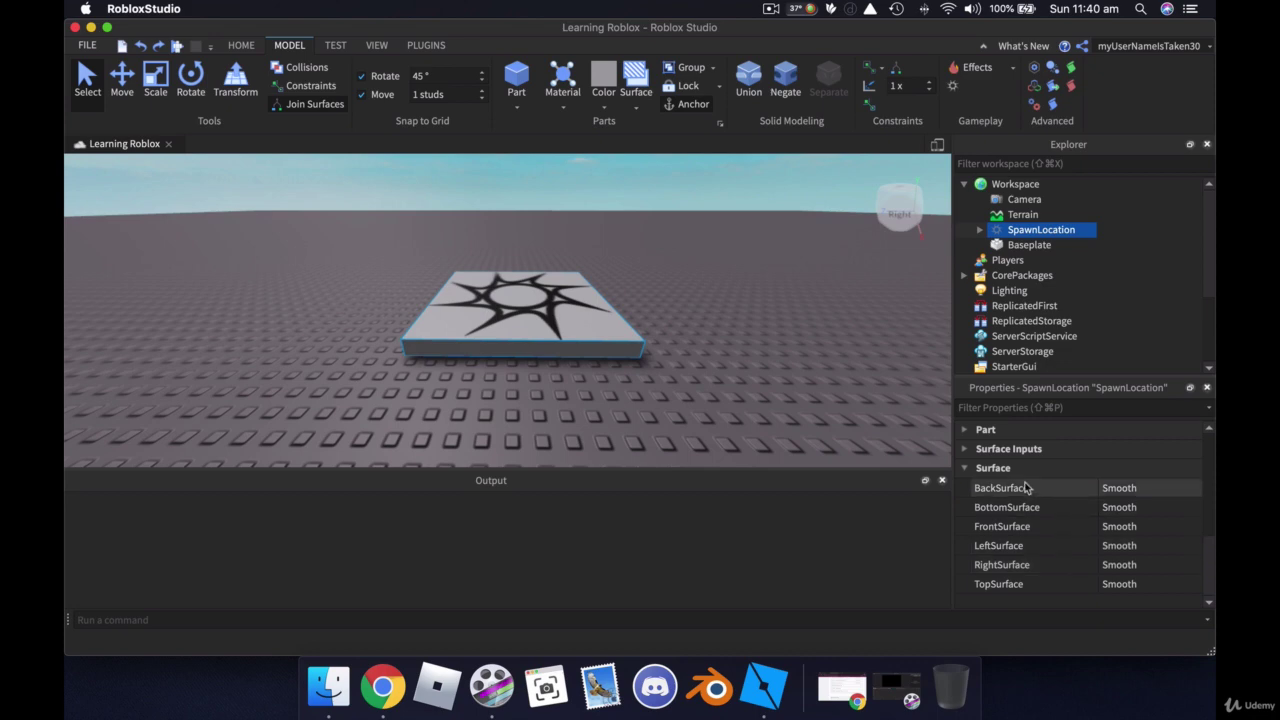
Highlight the spawn location's FrontSurface and examine from several sides which way the spawn pad faces.
{"action": "left_click", "coordinate": [1193, 531]}
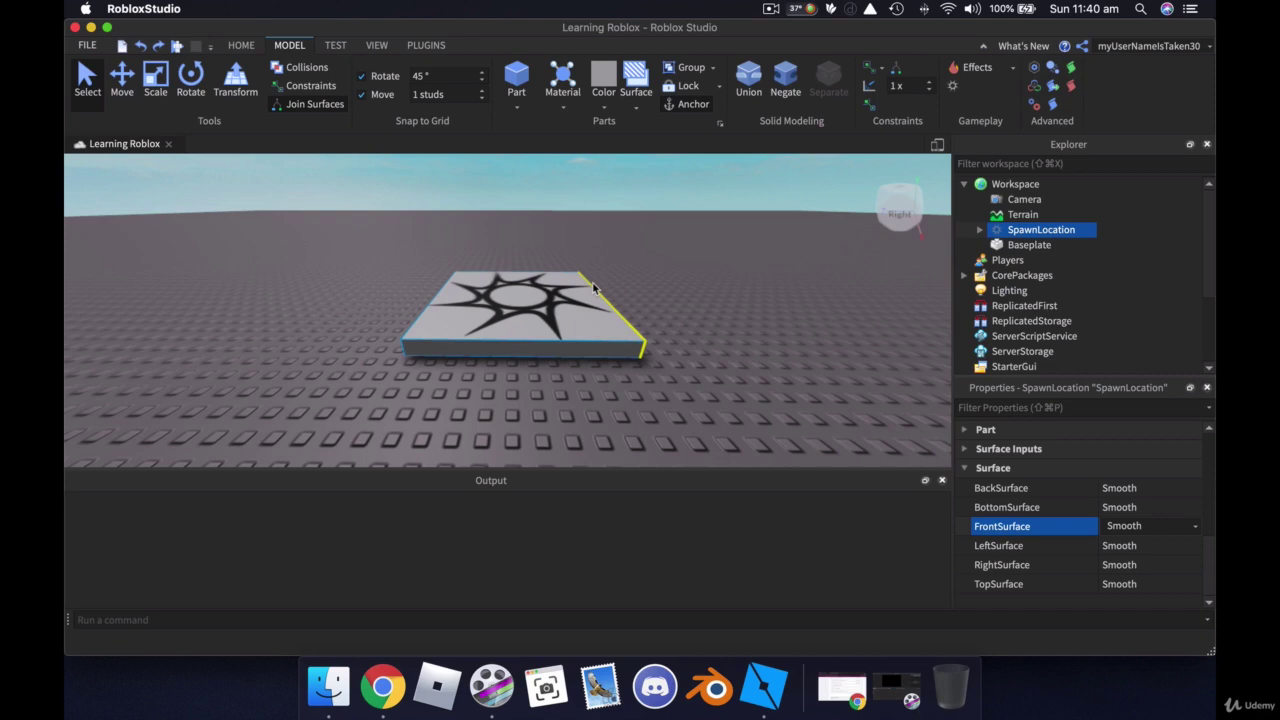
{"action": "right_click_drag", "start_coordinate": [737, 358], "coordinate": [605, 366]}
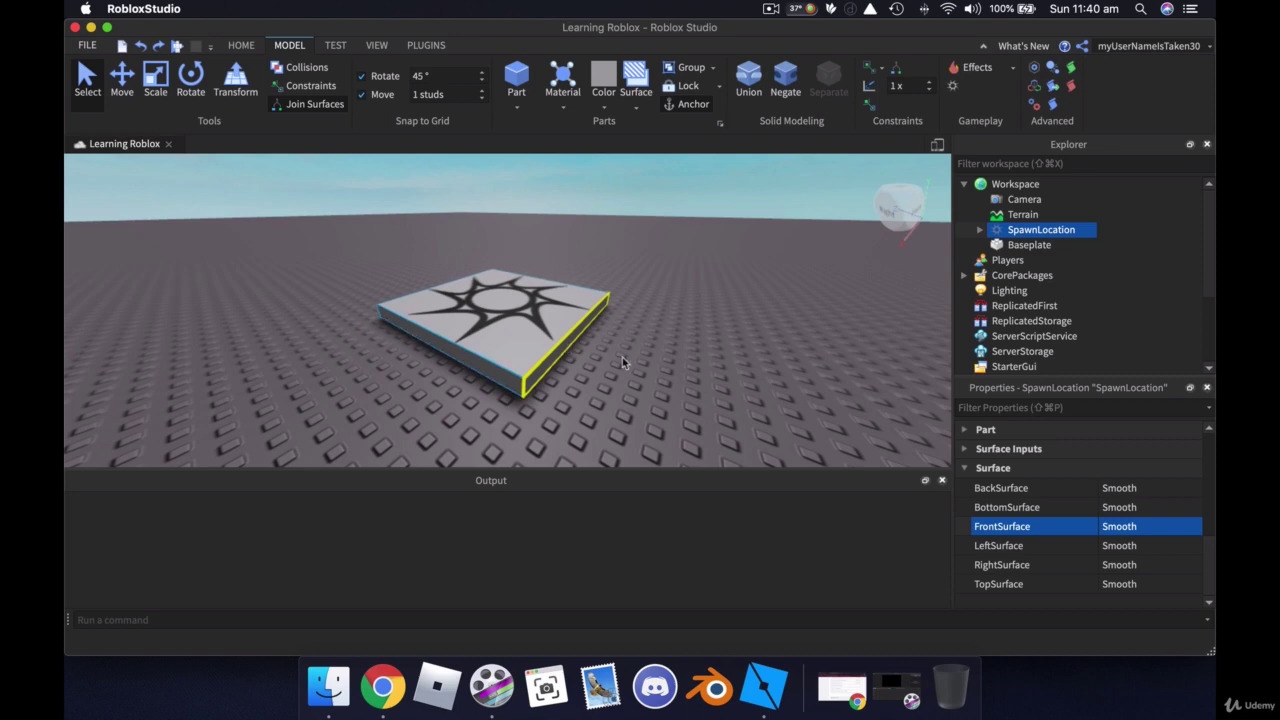
{"action": "key", "text": "w"}
{"action": "right_click_drag", "start_coordinate": [622, 358], "coordinate": [623, 358]}
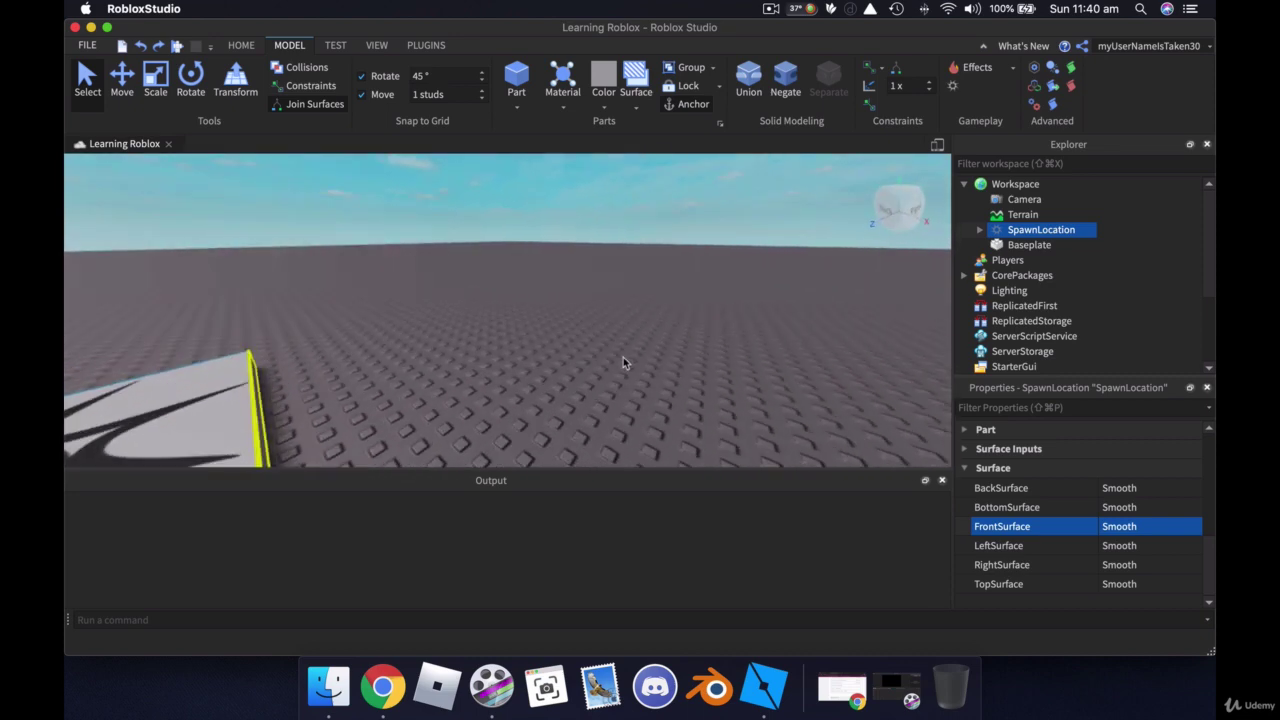
{"action": "key", "text": "w"}
{"action": "key", "text": "w"}
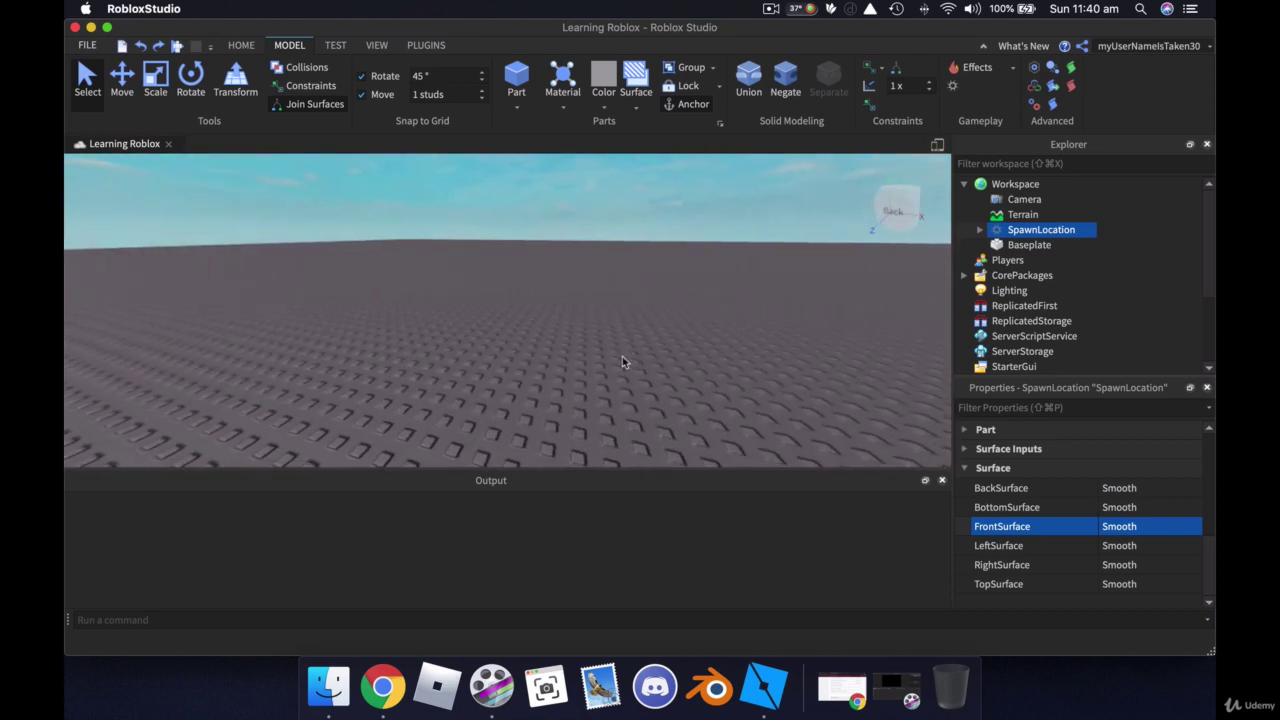
{"action": "left_click", "coordinate": [622, 361]}
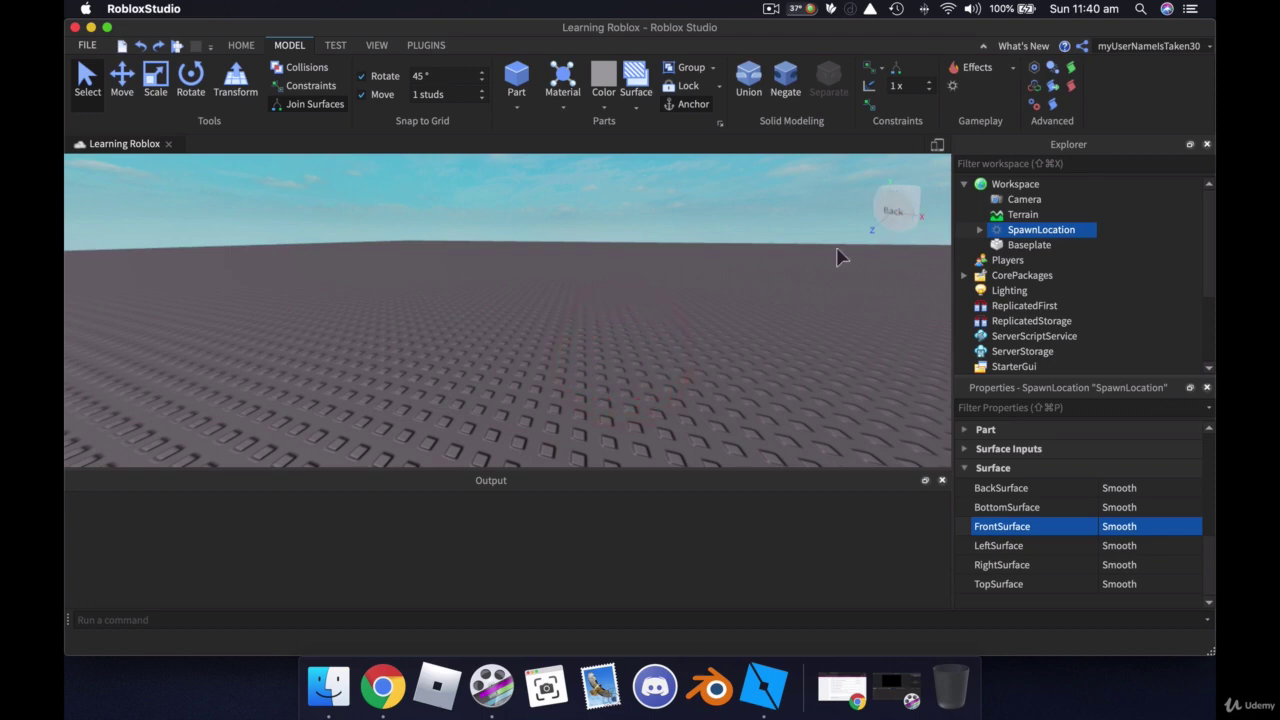
{"action": "right_click_drag", "start_coordinate": [604, 379], "coordinate": [604, 379]}
{"action": "key", "text": "s"}
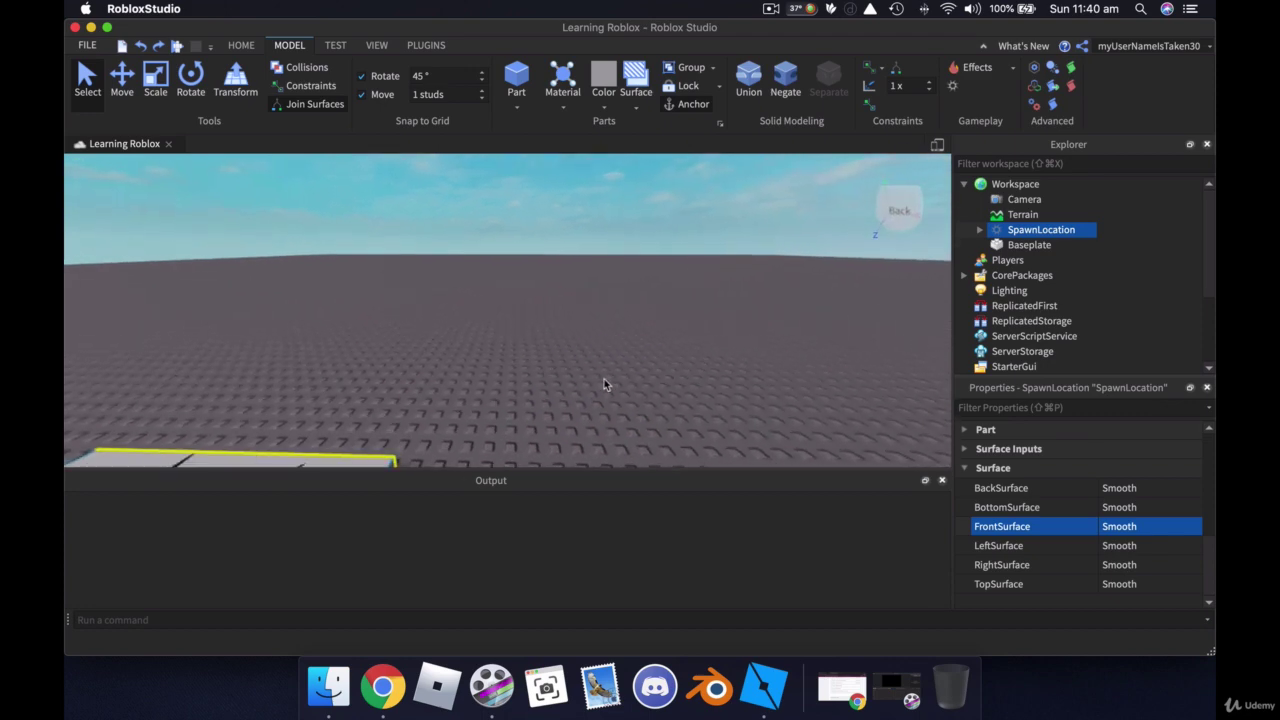
{"action": "key", "text": "a"}
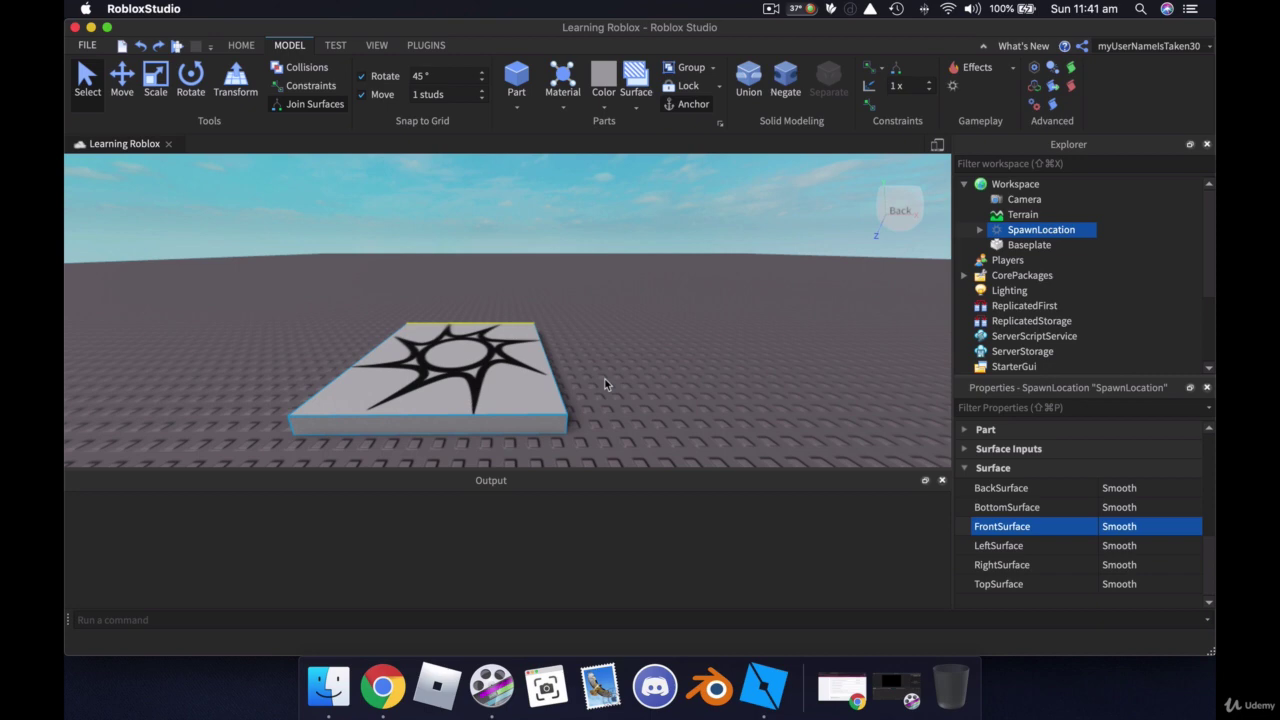
{"action": "key", "text": "w"}
{"action": "key", "text": "e"}
{"action": "key", "text": "a"}
{"action": "right_click_drag", "start_coordinate": [604, 384], "coordinate": [603, 380]}
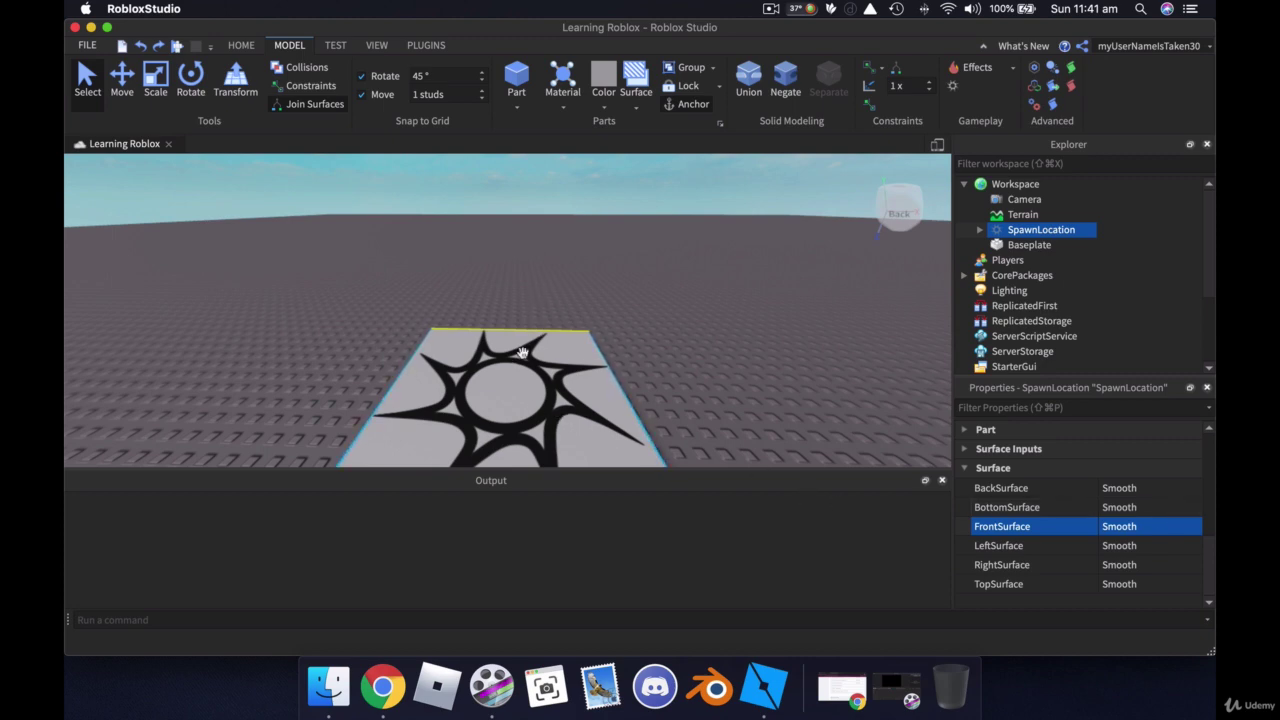
Insert a block part on the baseplate beyond the front edge of the spawn location.
{"action": "right_click_drag", "start_coordinate": [553, 365], "coordinate": [552, 363]}
{"action": "key", "text": "w"}
{"action": "key", "text": "w"}
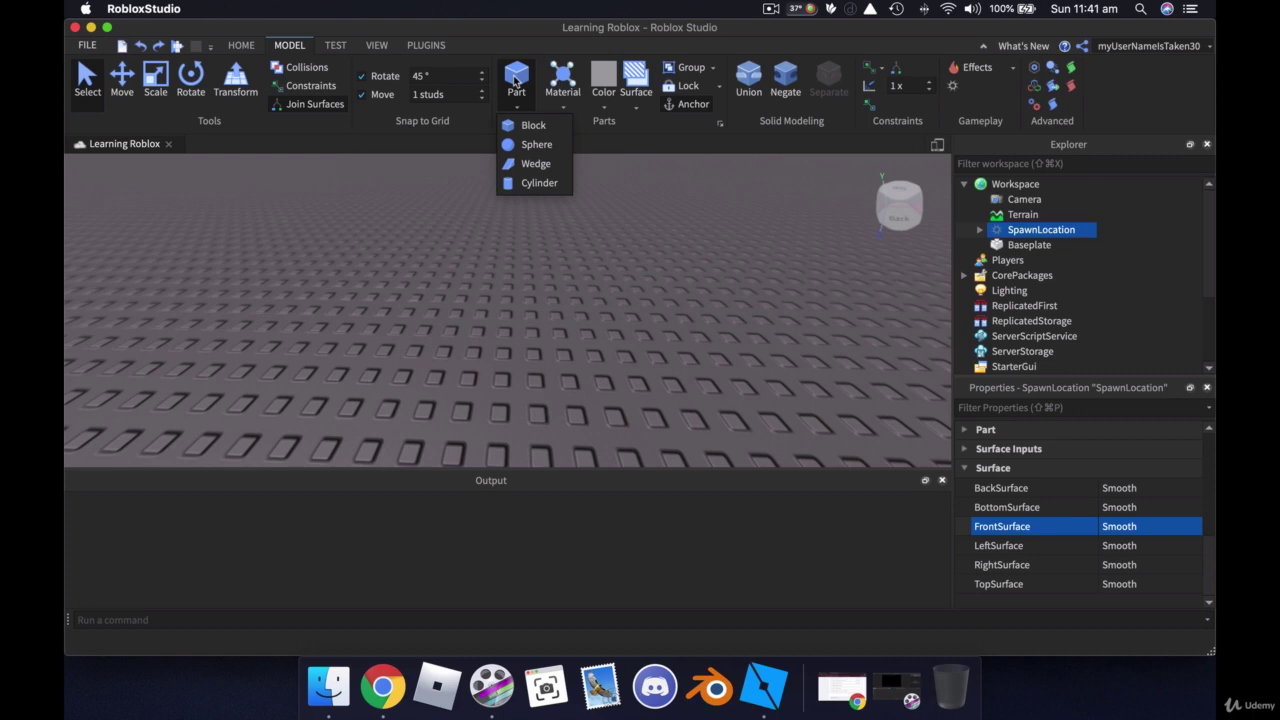
{"action": "left_click", "coordinate": [515, 80]}
{"action": "left_click", "coordinate": [517, 81]}
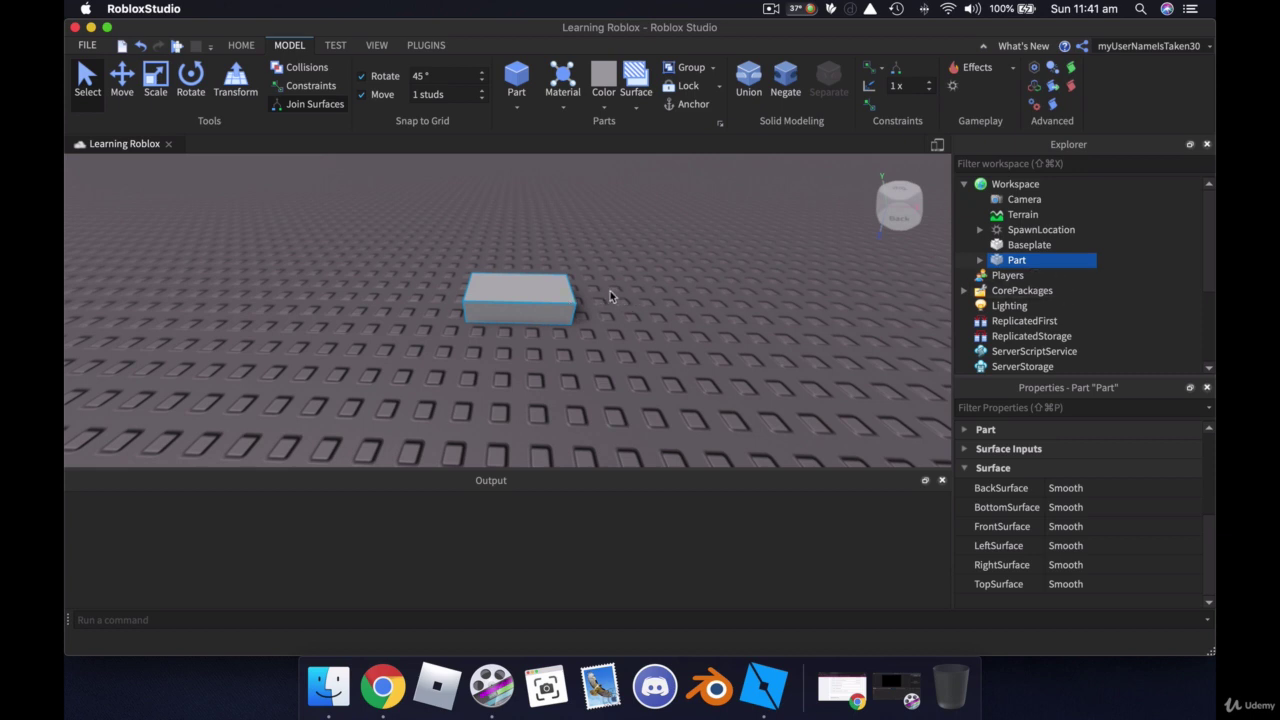
{"action": "left_click_drag", "start_coordinate": [498, 315], "coordinate": [1016, 266]}
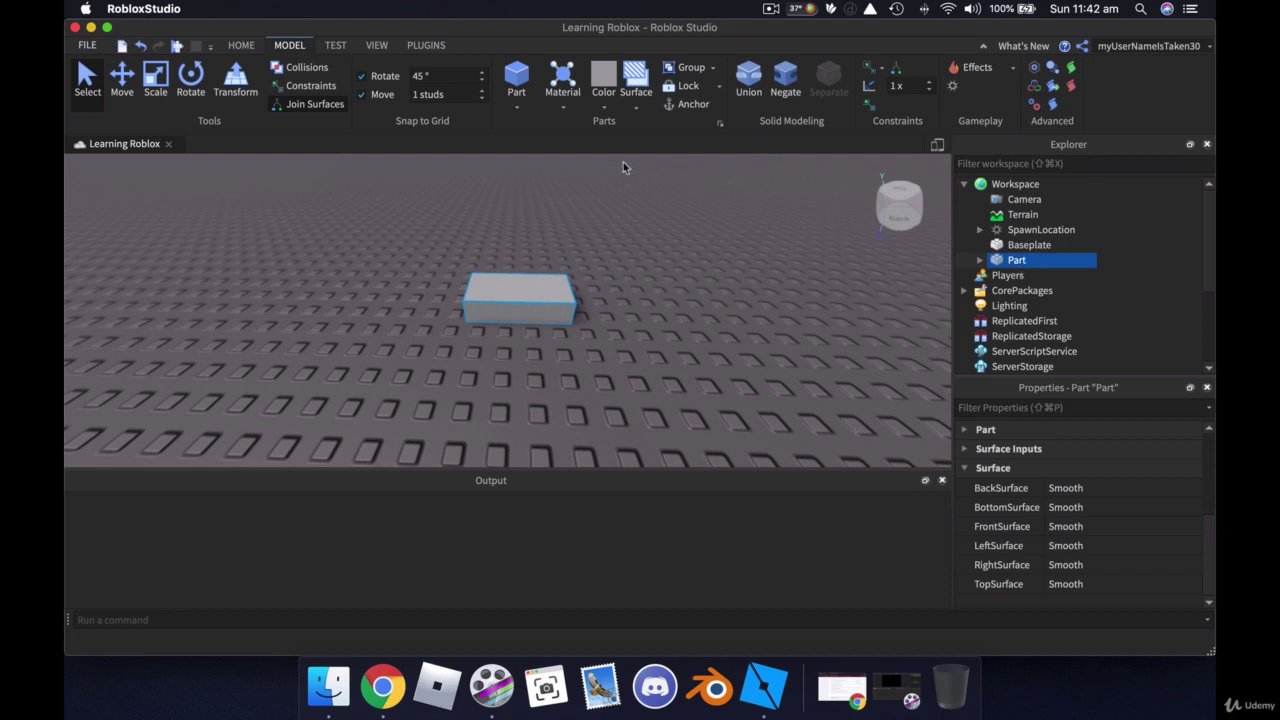
Insert a sphere part and a wedge part stacked above the block.
{"action": "left_click", "coordinate": [516, 110]}
{"action": "left_click", "coordinate": [537, 145]}
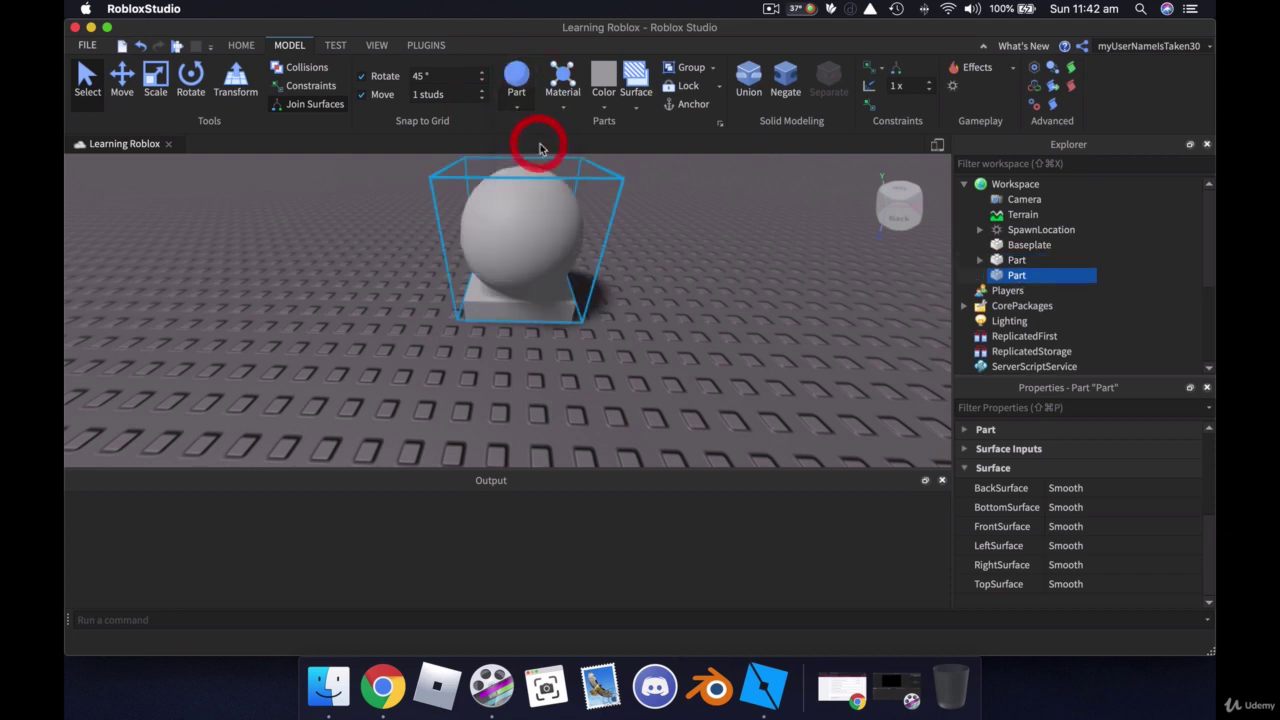
{"action": "left_click", "coordinate": [516, 105]}
{"action": "left_click", "coordinate": [529, 166]}
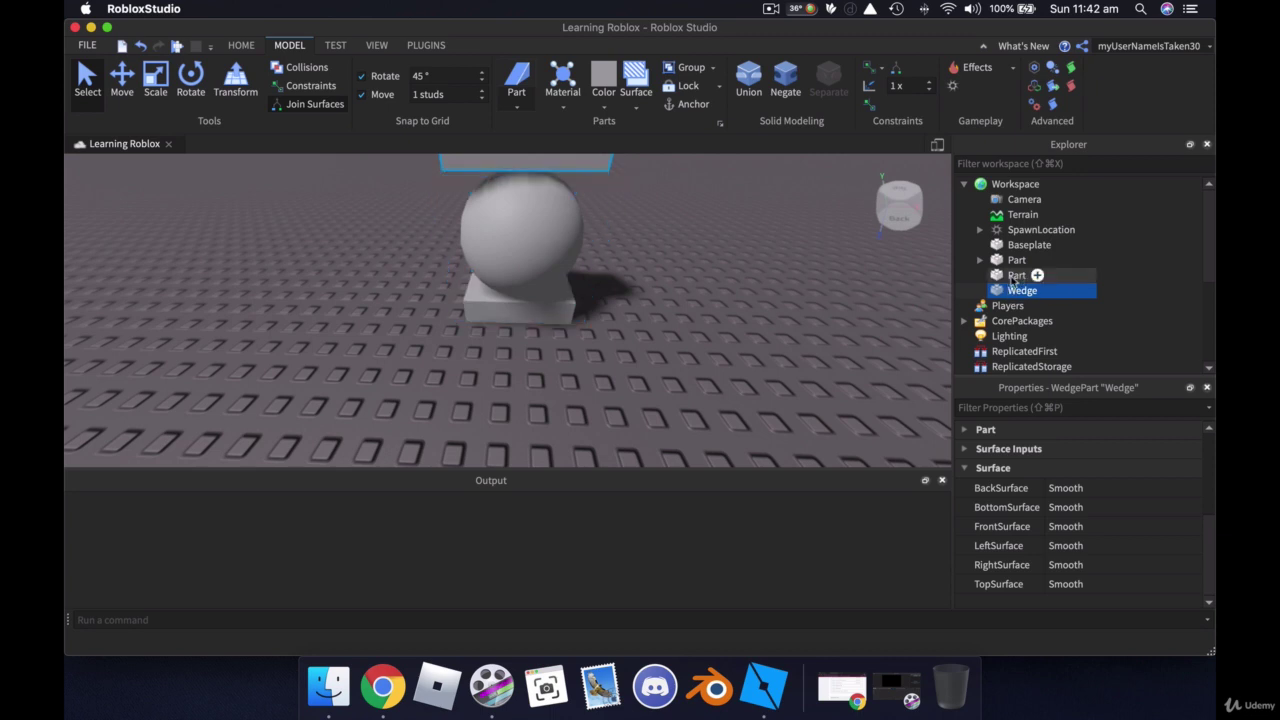
Identify the sphere and the wedge by selecting each in the workspace hierarchy, and insert a cylinder part.
{"action": "left_click", "coordinate": [1018, 276]}
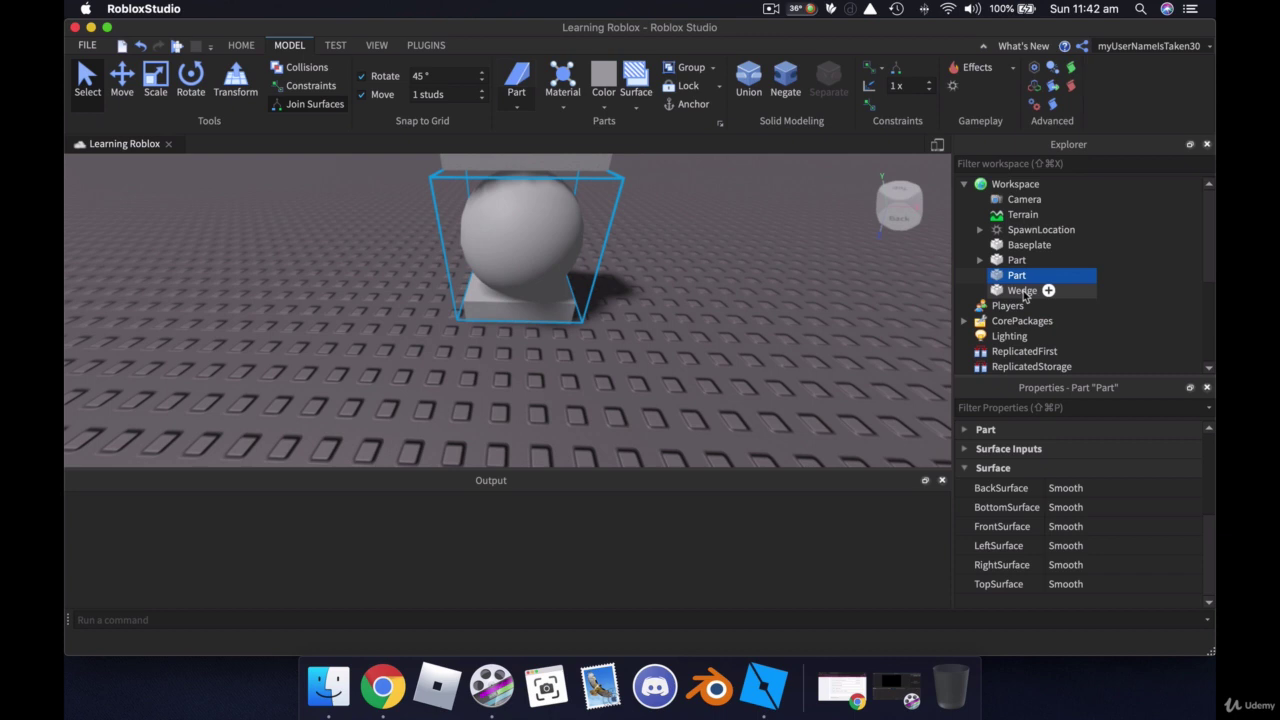
{"action": "left_click", "coordinate": [1022, 291]}
{"action": "left_click", "coordinate": [516, 107]}
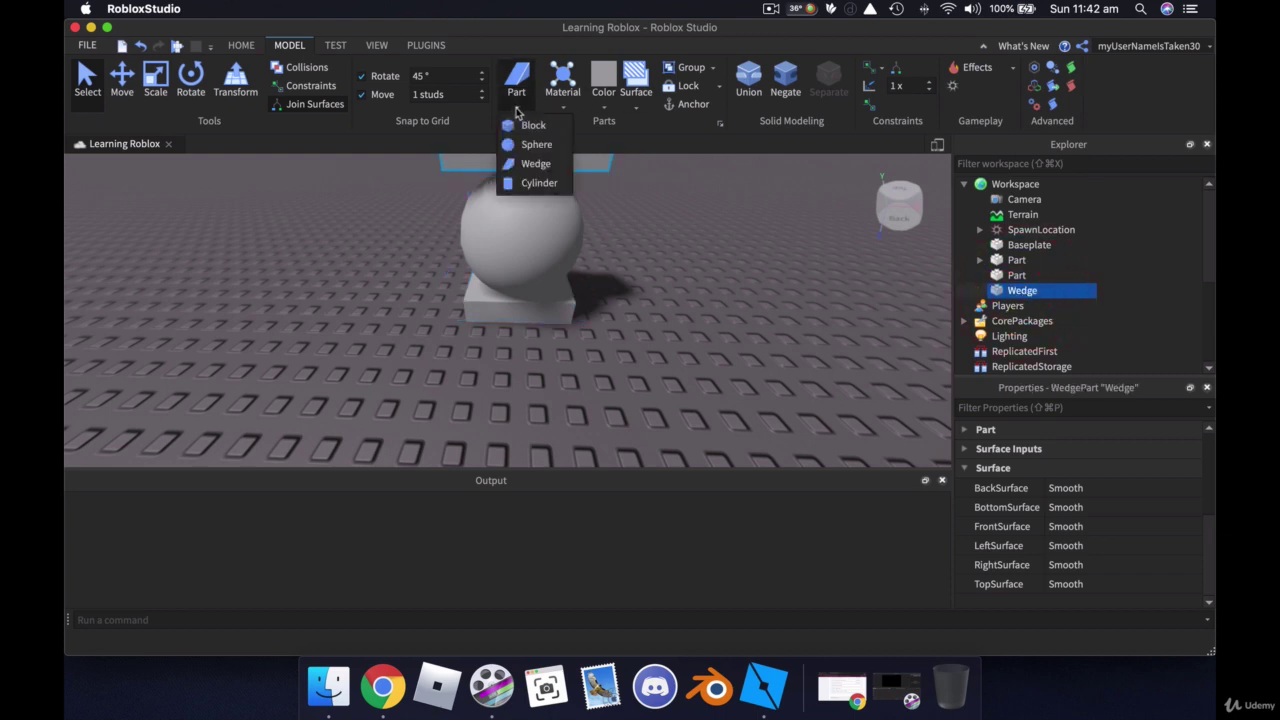
{"action": "left_click", "coordinate": [536, 183]}
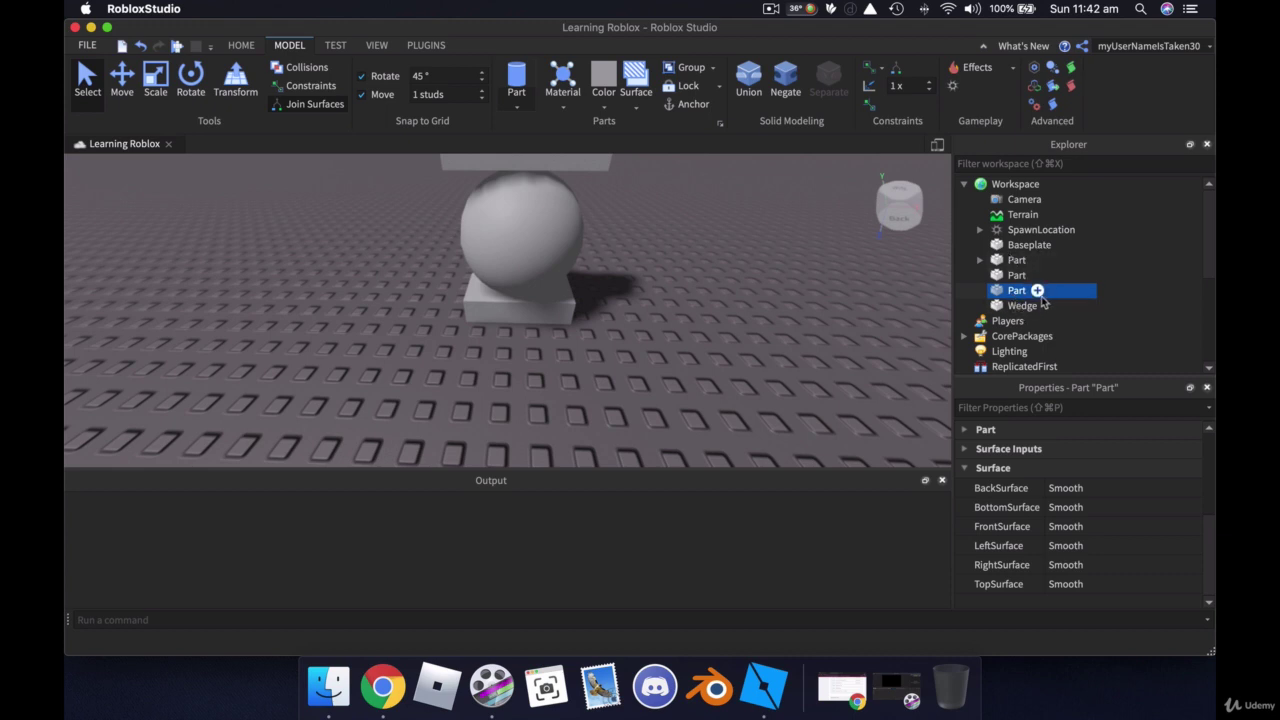
Undo the insertion of the cylinder, the wedge and the sphere, keeping only the block part.
{"action": "left_click_drag", "start_coordinate": [1041, 300], "coordinate": [1034, 281]}
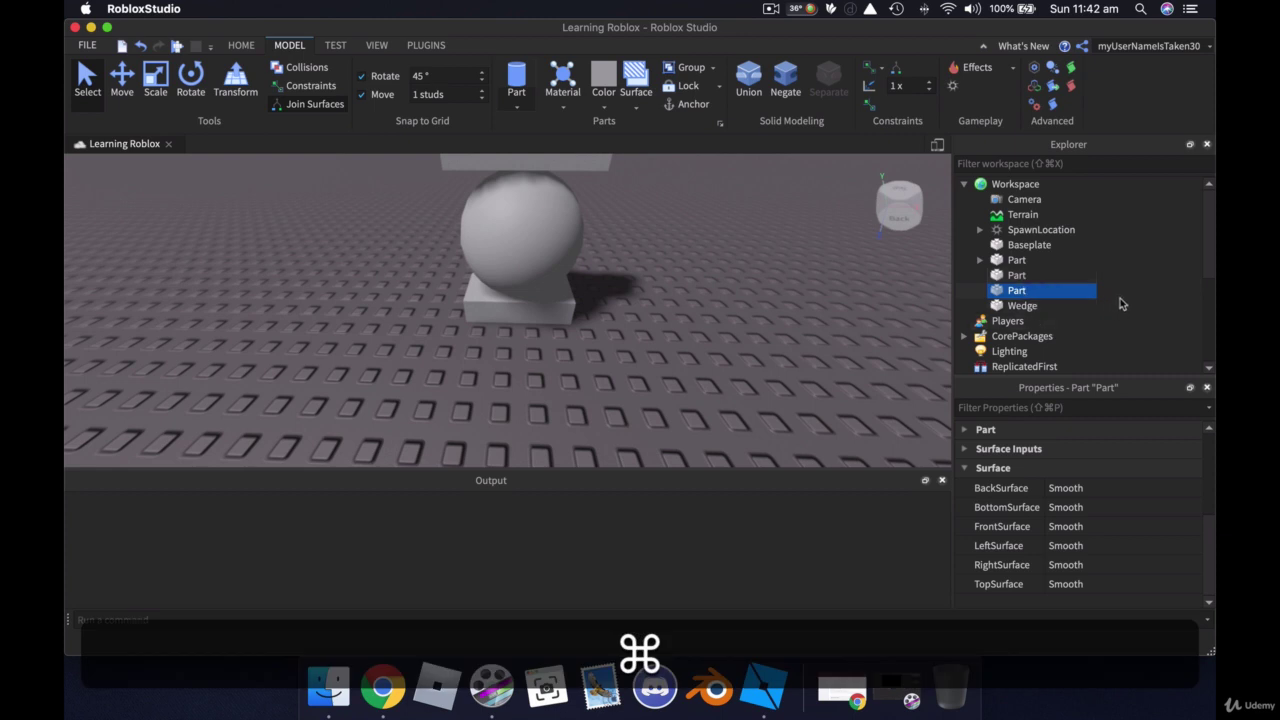
{"action": "key", "text": "super+z"}
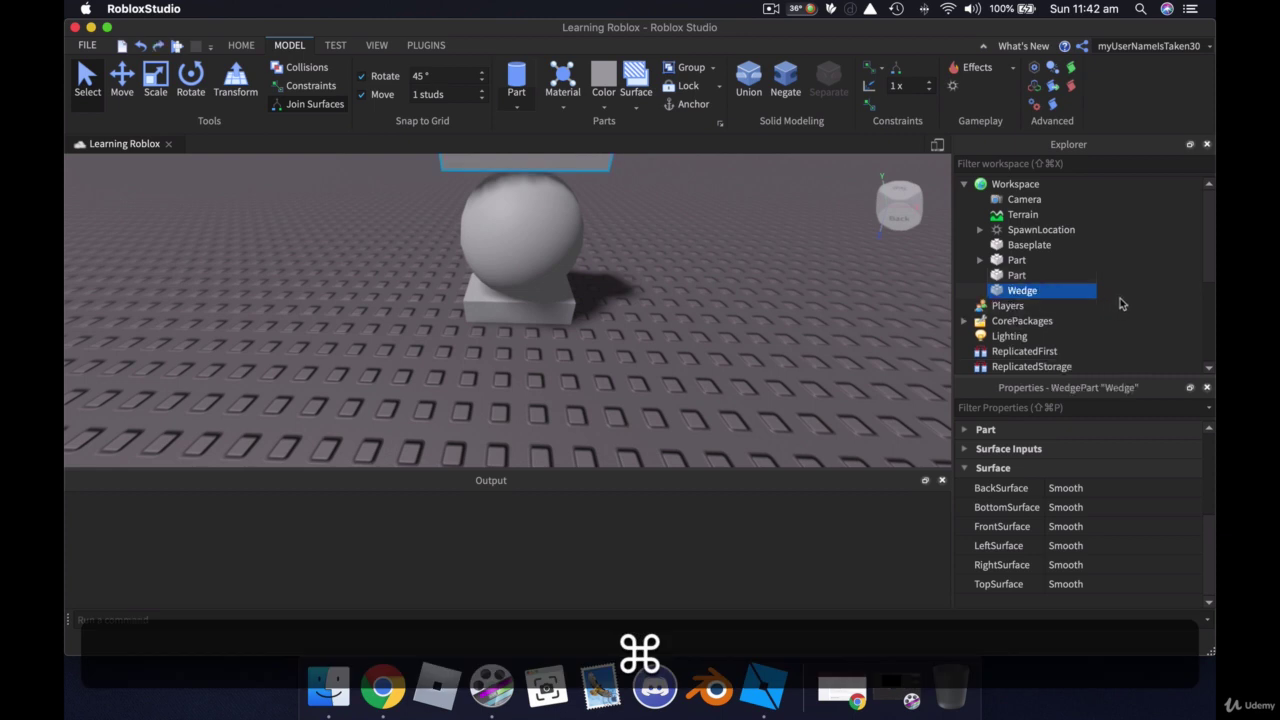
{"action": "key", "text": "super+z"}
{"action": "key", "text": "super+z"}
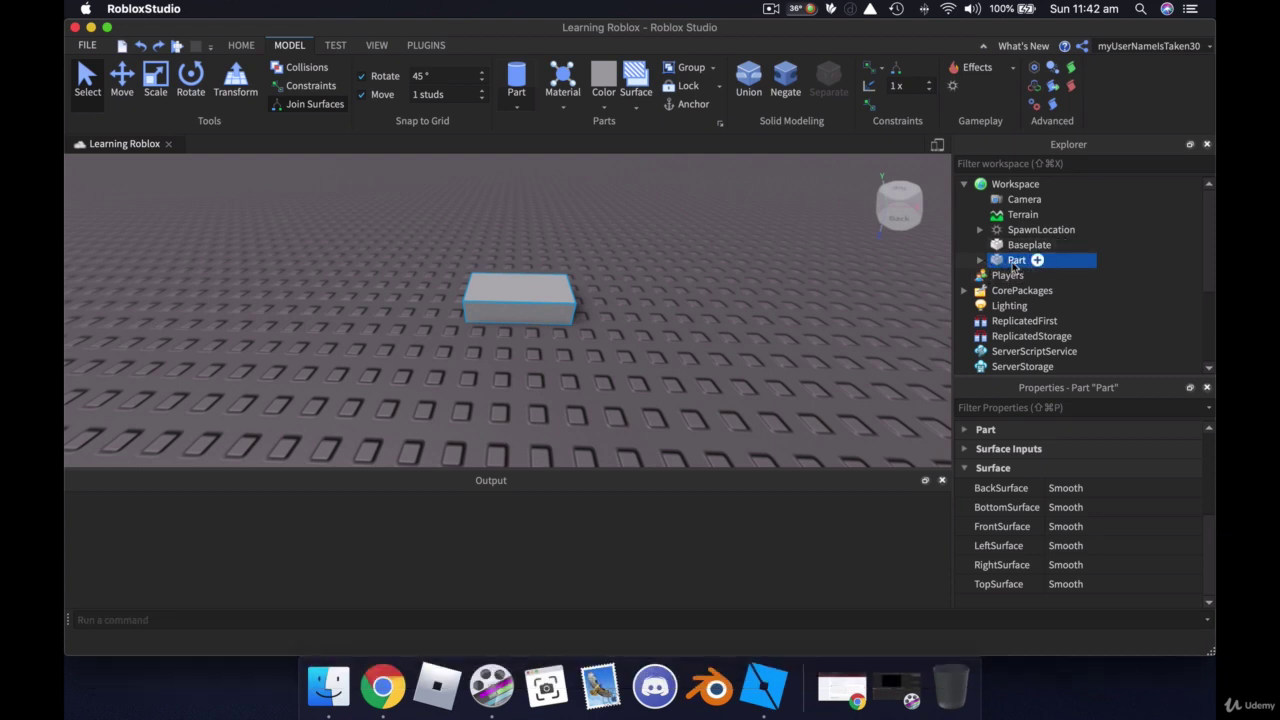
Rename the block part in the workspace hierarchy as myPart.
{"action": "left_click_drag", "start_coordinate": [1016, 265], "coordinate": [1015, 262]}
{"action": "type", "text": "my"}
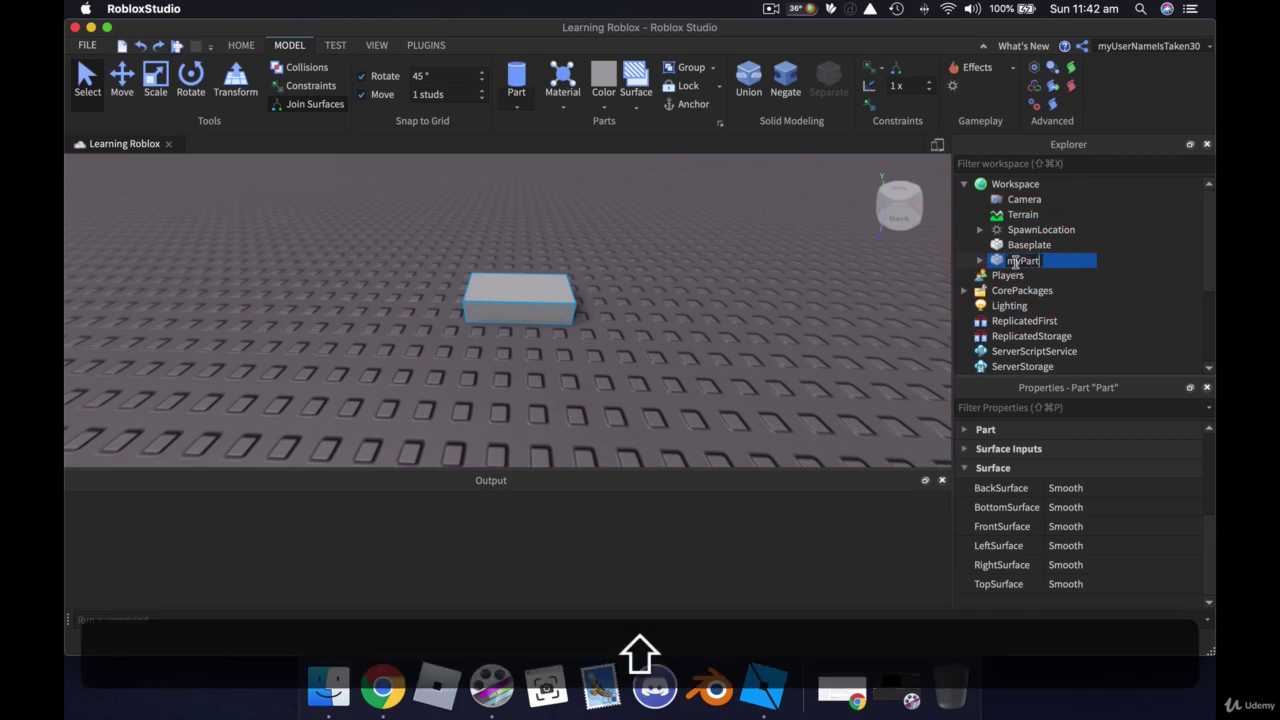
{"action": "type", "text": "yPart"}
{"action": "key", "text": "Return"}
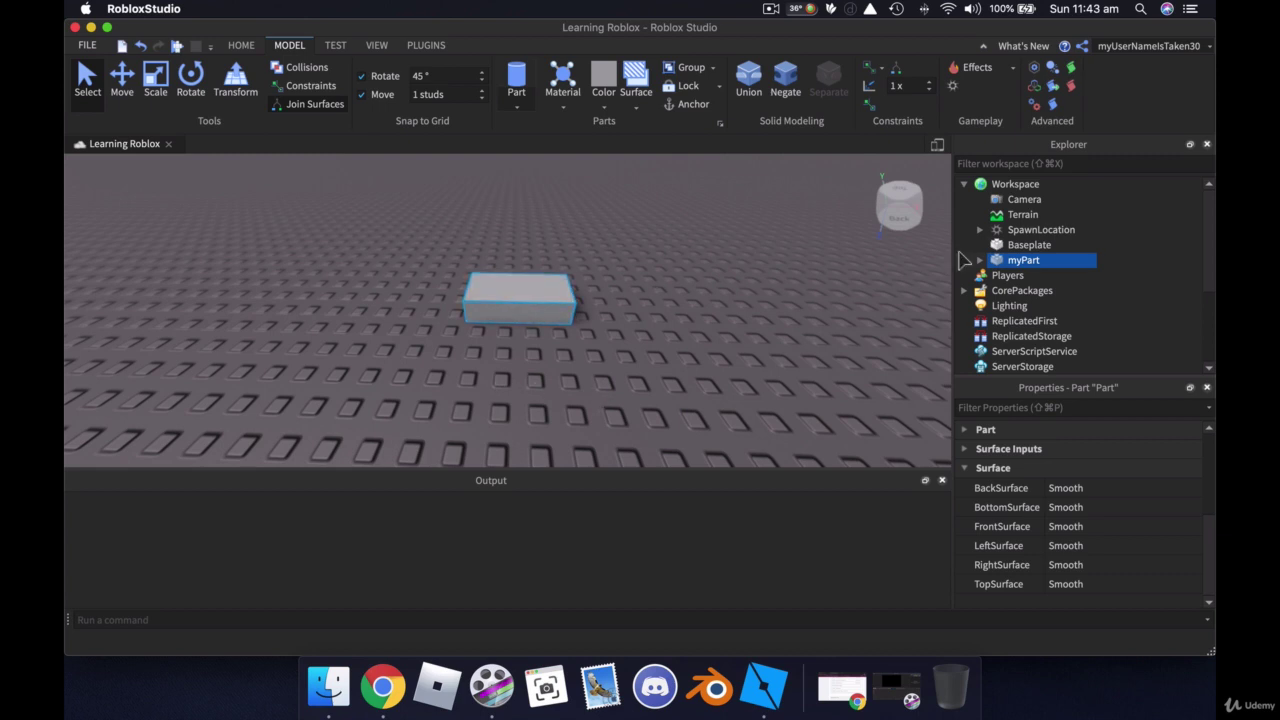
Review myPart's properties and expand its size into the X, Y and Z dimensions.
{"action": "mouse_move", "coordinate": [1032, 265]}
{"action": "scroll", "coordinate": [1093, 466], "scroll_direction": "up", "scroll_amount": 5}
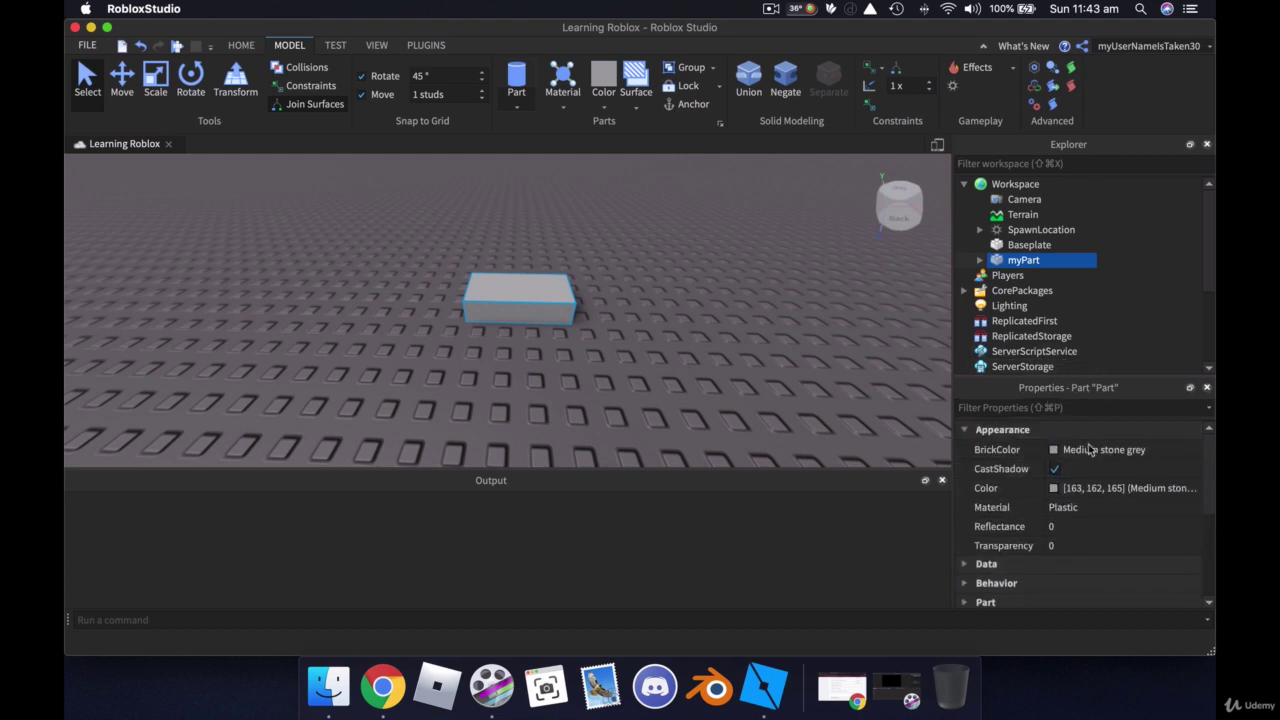
{"action": "scroll", "coordinate": [1106, 477], "scroll_direction": "down", "scroll_amount": 3}
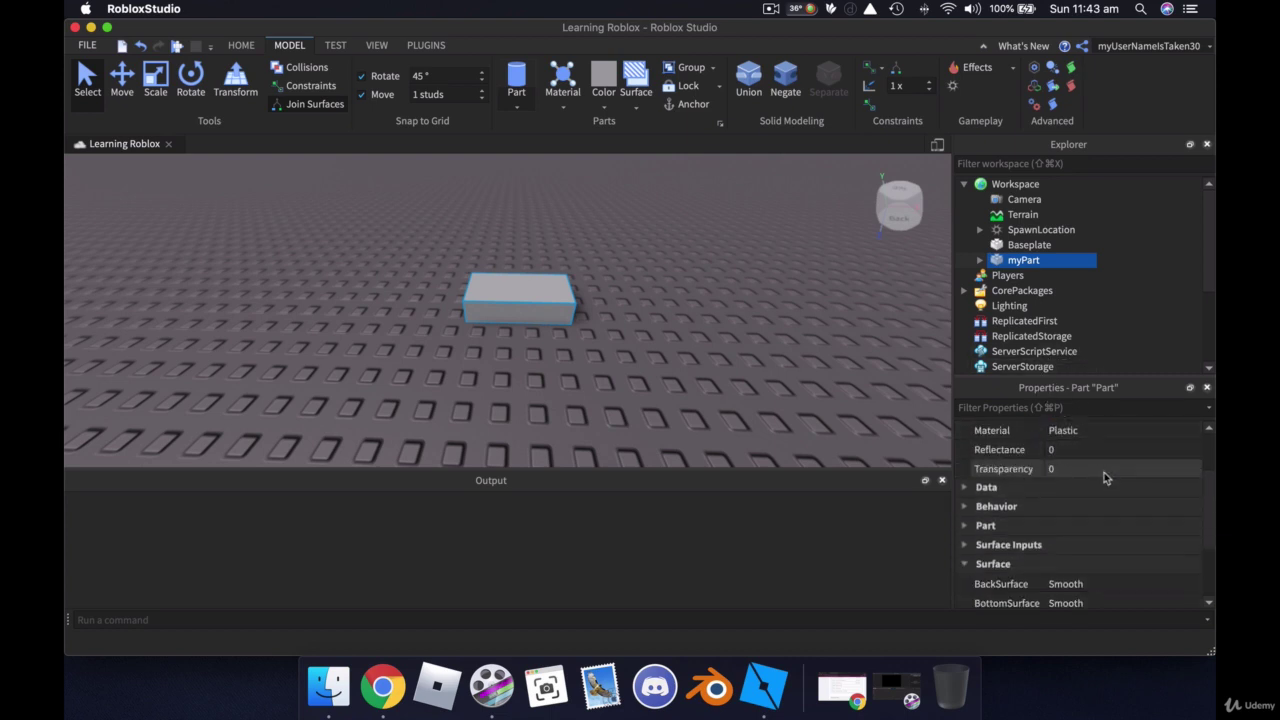
{"action": "scroll", "coordinate": [1104, 472], "scroll_direction": "down", "scroll_amount": 2}
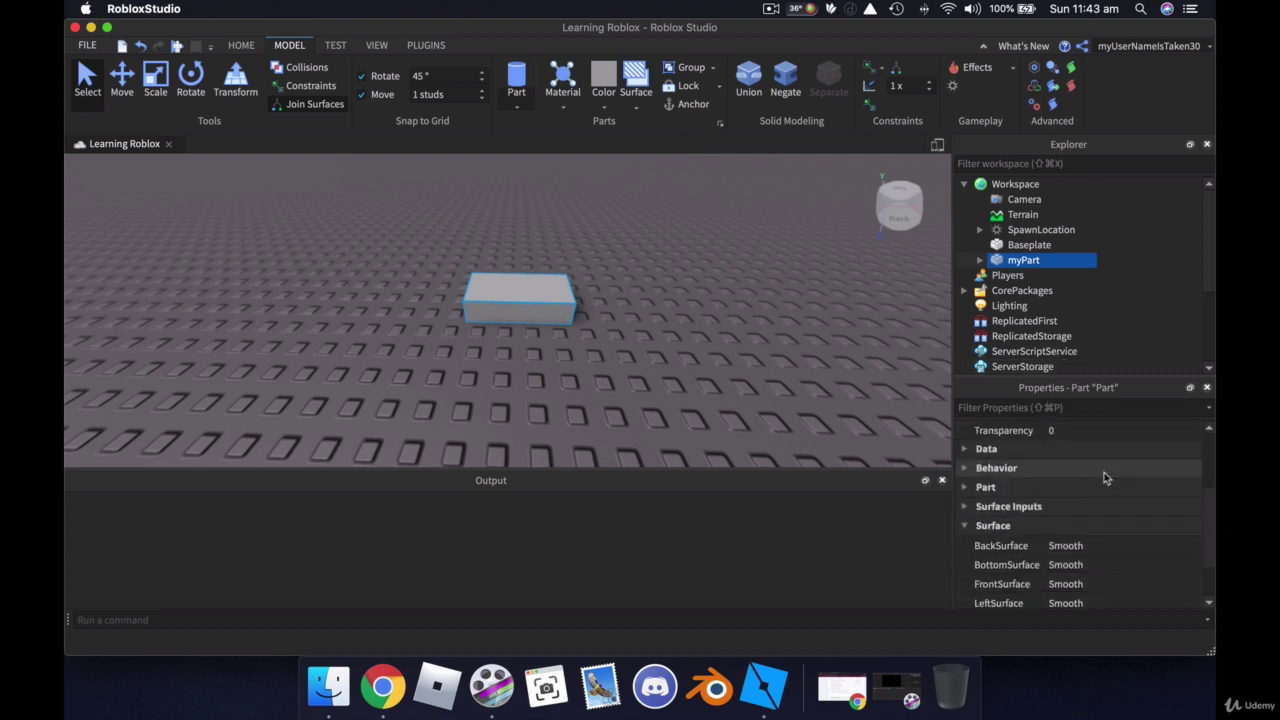
{"action": "left_click", "coordinate": [965, 488]}
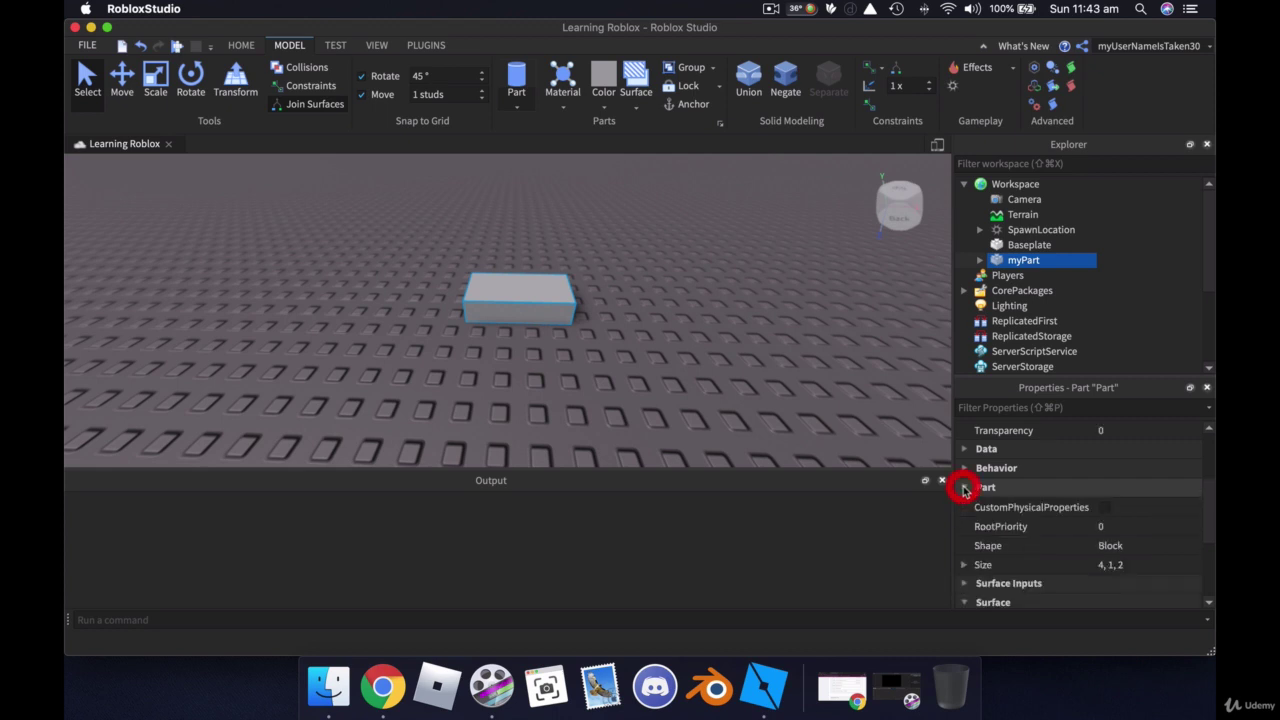
{"action": "scroll", "coordinate": [1151, 526], "scroll_direction": "down", "scroll_amount": 2}
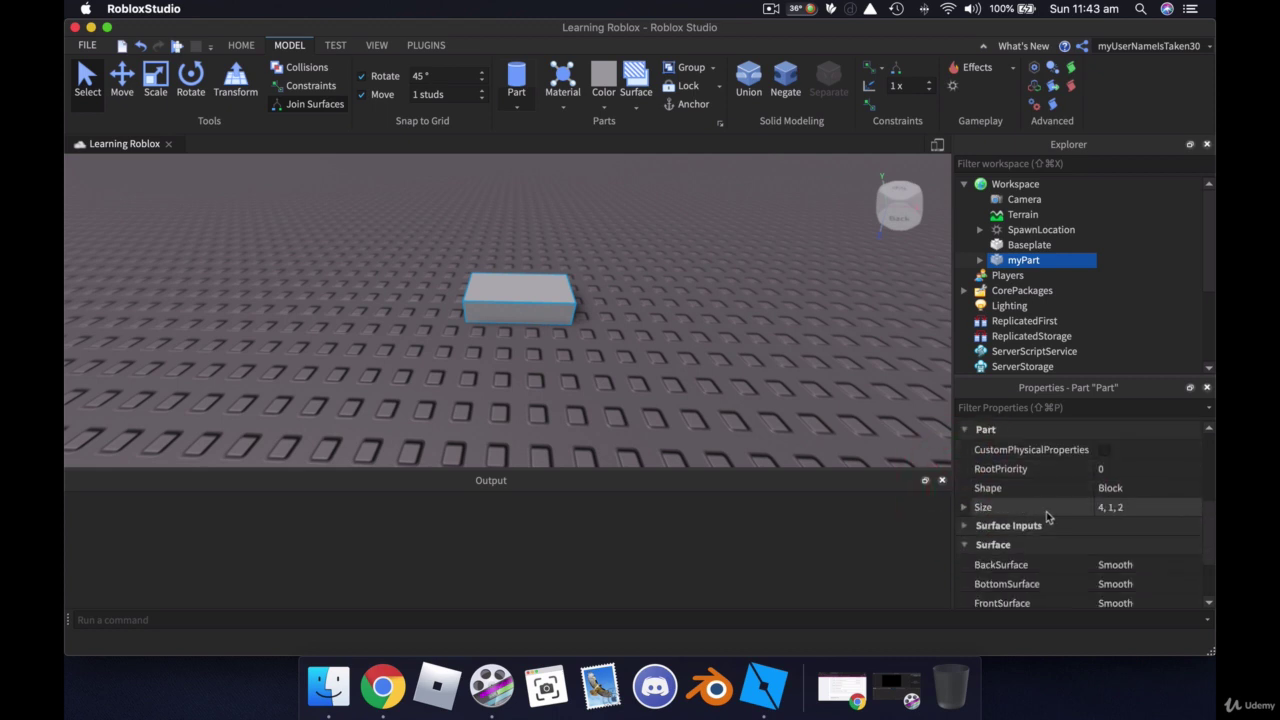
{"action": "left_click", "coordinate": [964, 508]}
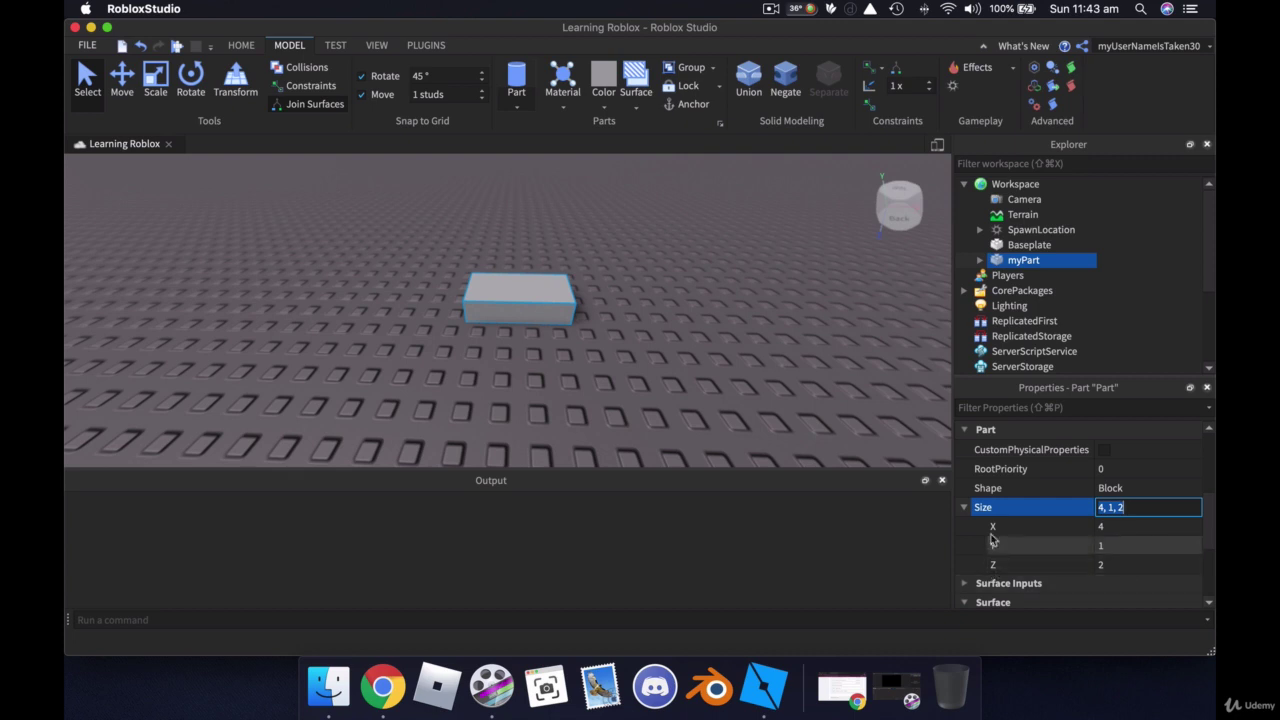
View myPart from the back and compare its X, Y and Z size with the baseplate's size.
{"action": "left_click", "coordinate": [899, 218]}
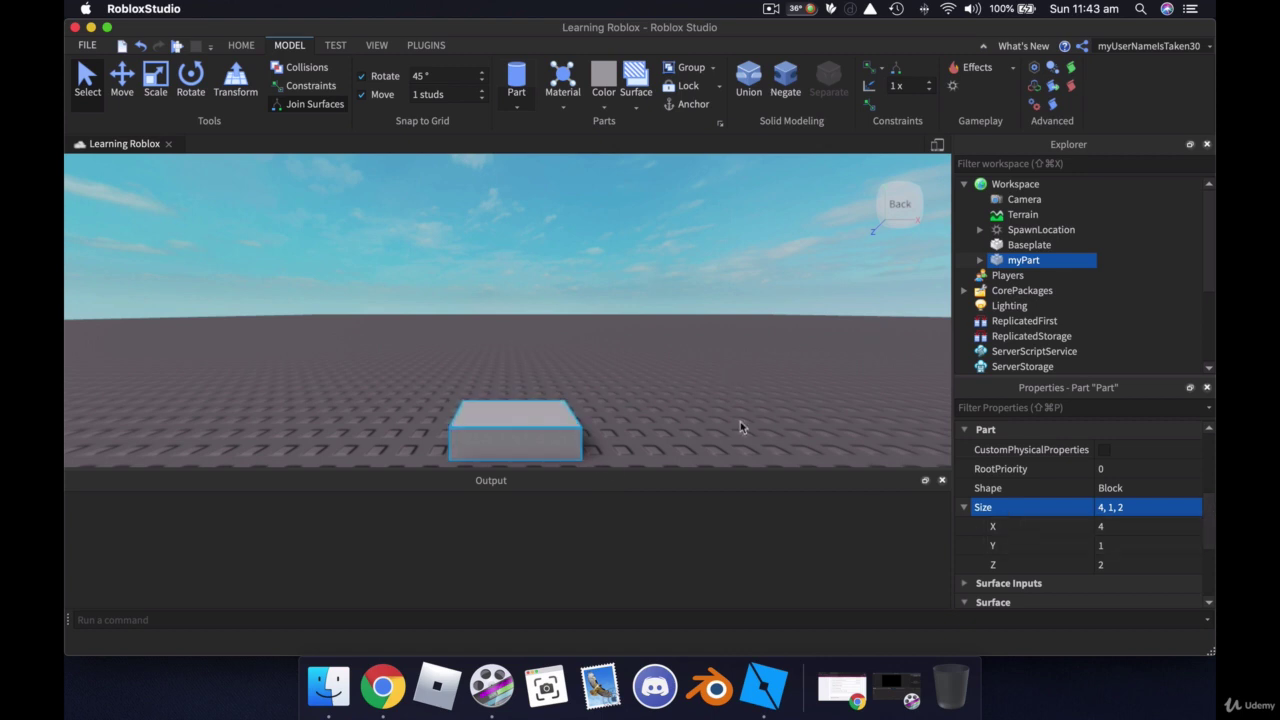
{"action": "right_click_drag", "start_coordinate": [693, 400], "coordinate": [690, 404]}
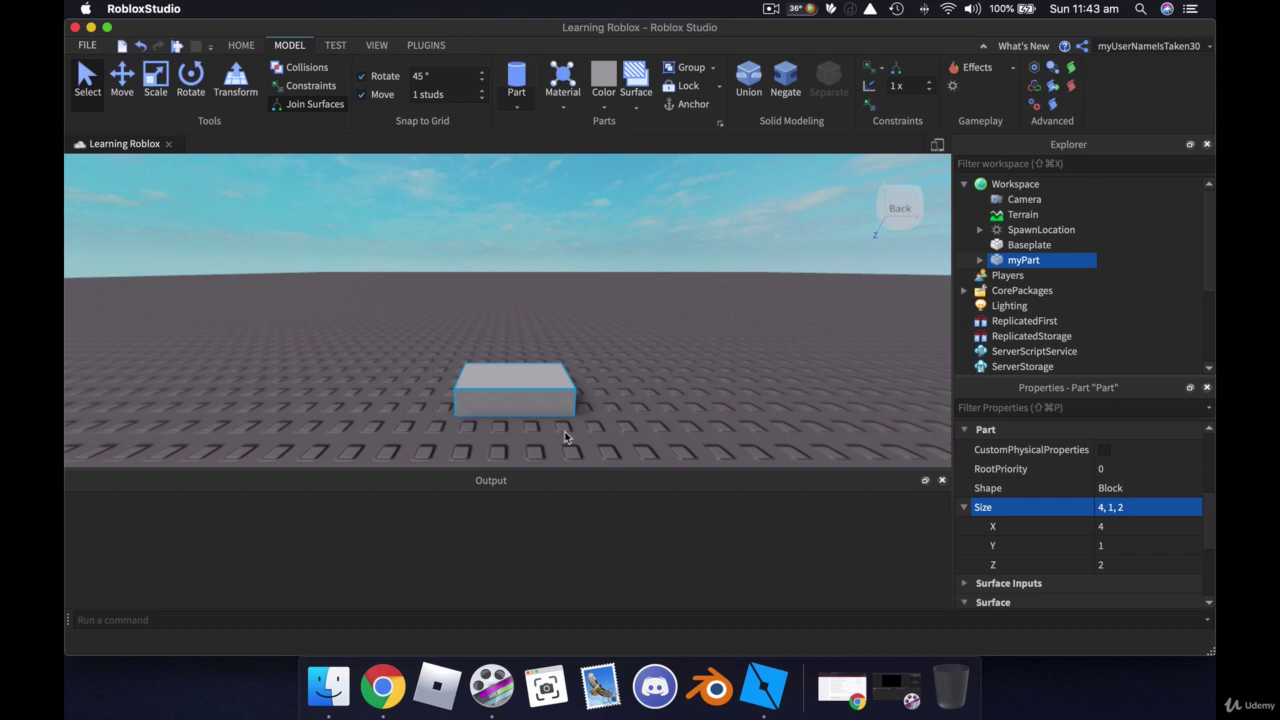
{"action": "left_click", "coordinate": [775, 10]}
{"action": "left_click", "coordinate": [791, 57]}
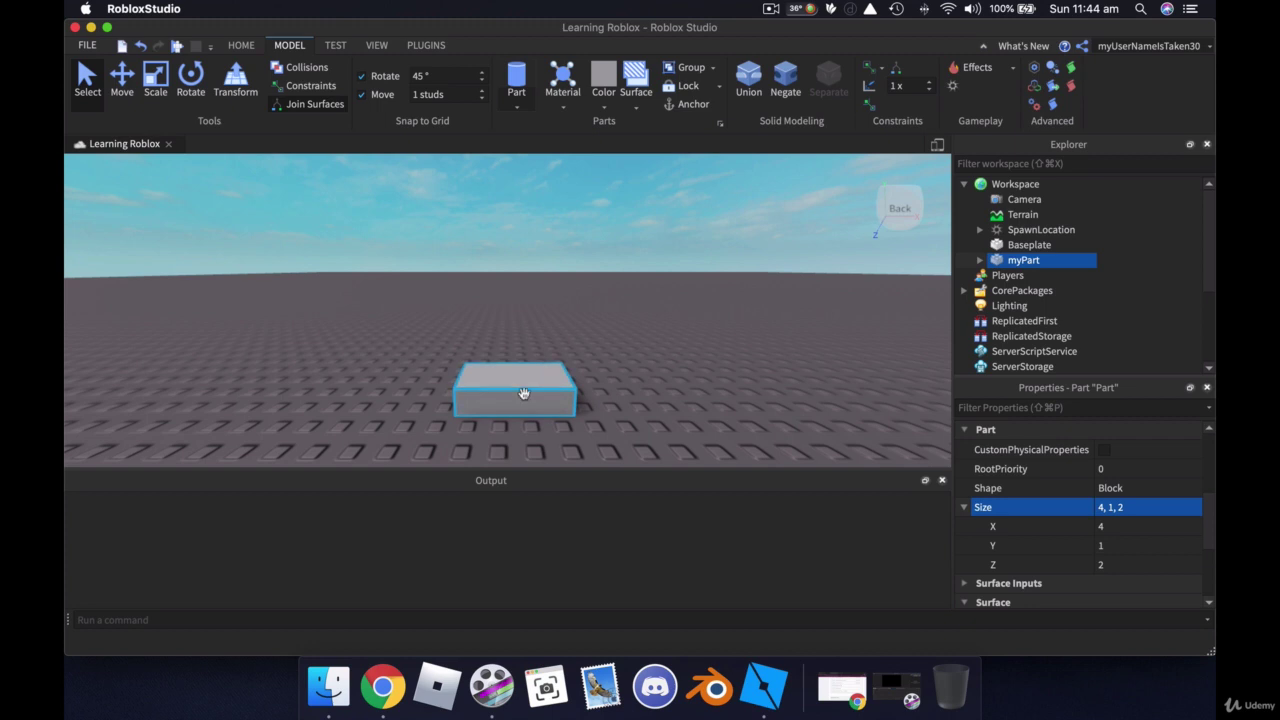
{"action": "right_click_drag", "start_coordinate": [599, 352], "coordinate": [599, 352]}
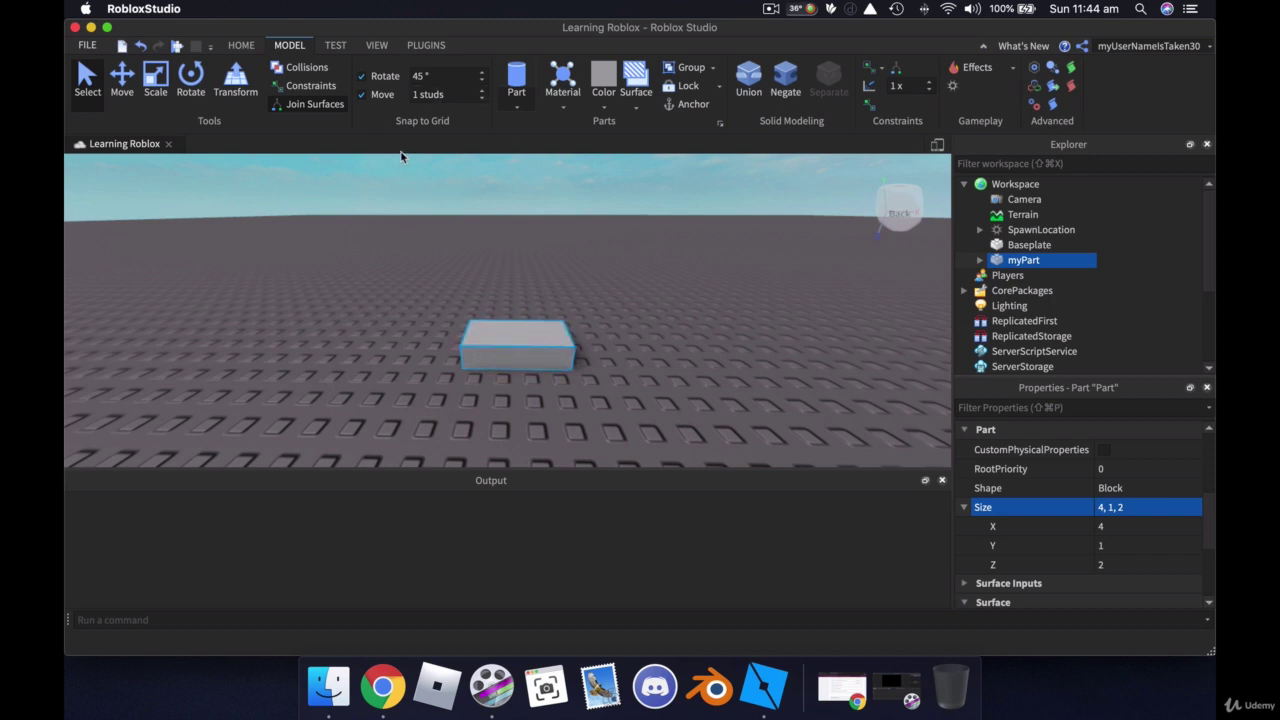
{"action": "left_click", "coordinate": [521, 350]}
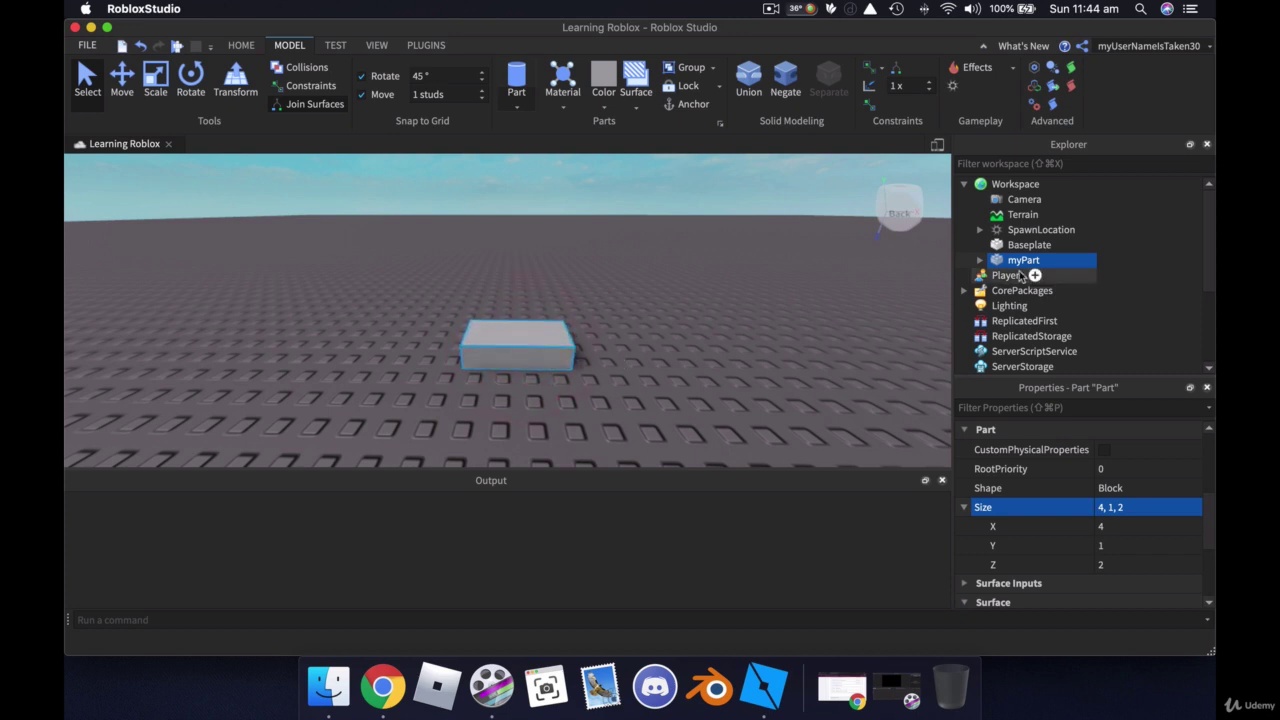
{"action": "mouse_move", "coordinate": [1042, 264]}
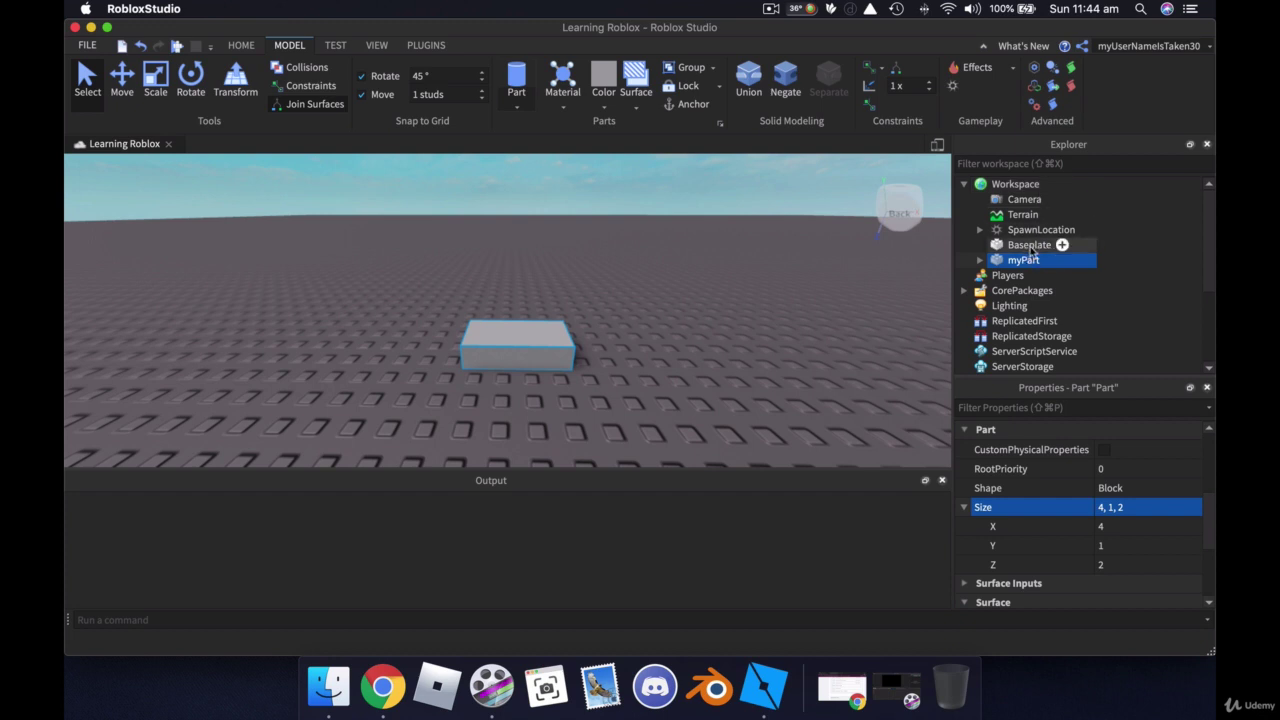
{"action": "left_click", "coordinate": [1030, 248]}
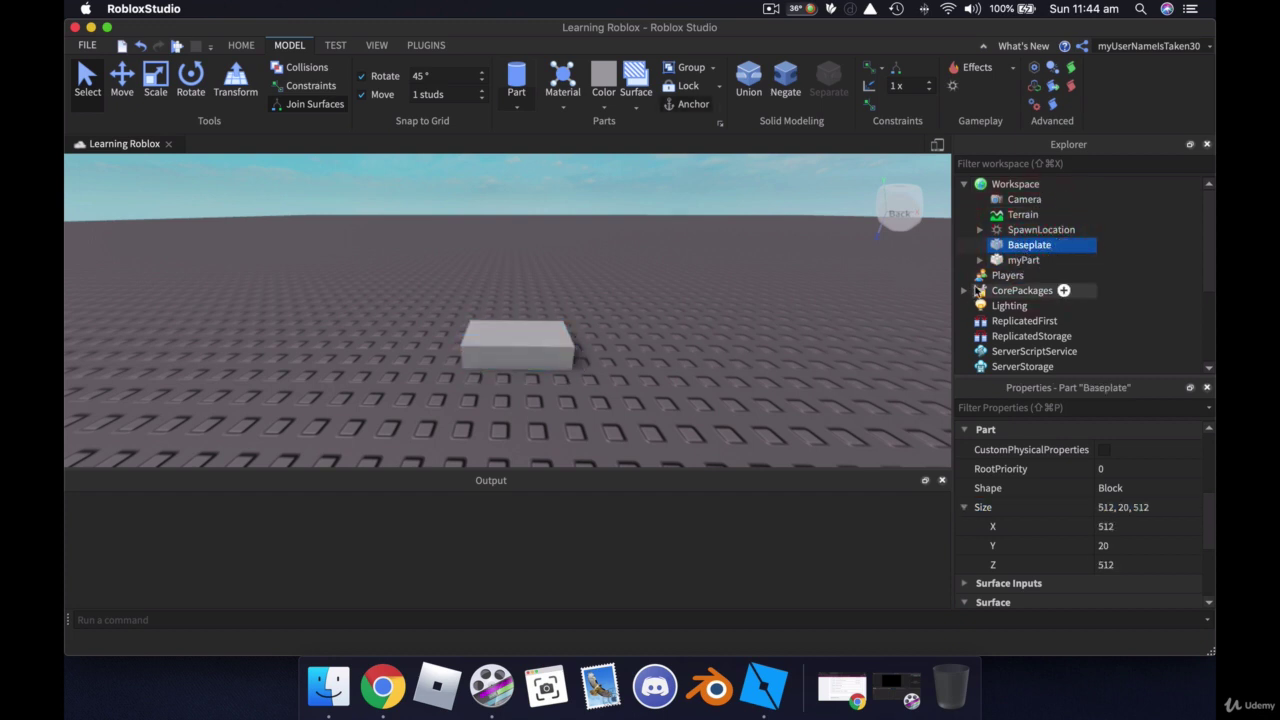
{"action": "left_click", "coordinate": [1020, 259]}
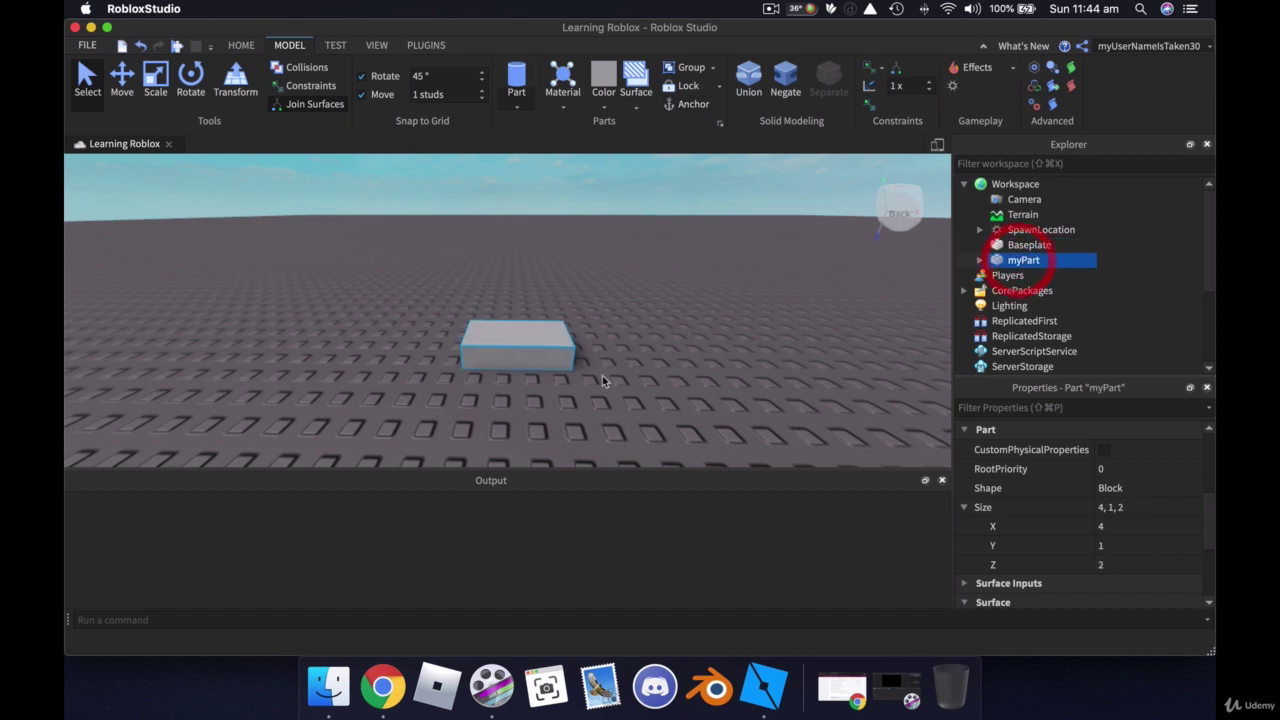
Try moving myPart back and forth along each of its three axes with 1-stud move snapping.
{"action": "left_click", "coordinate": [122, 78]}
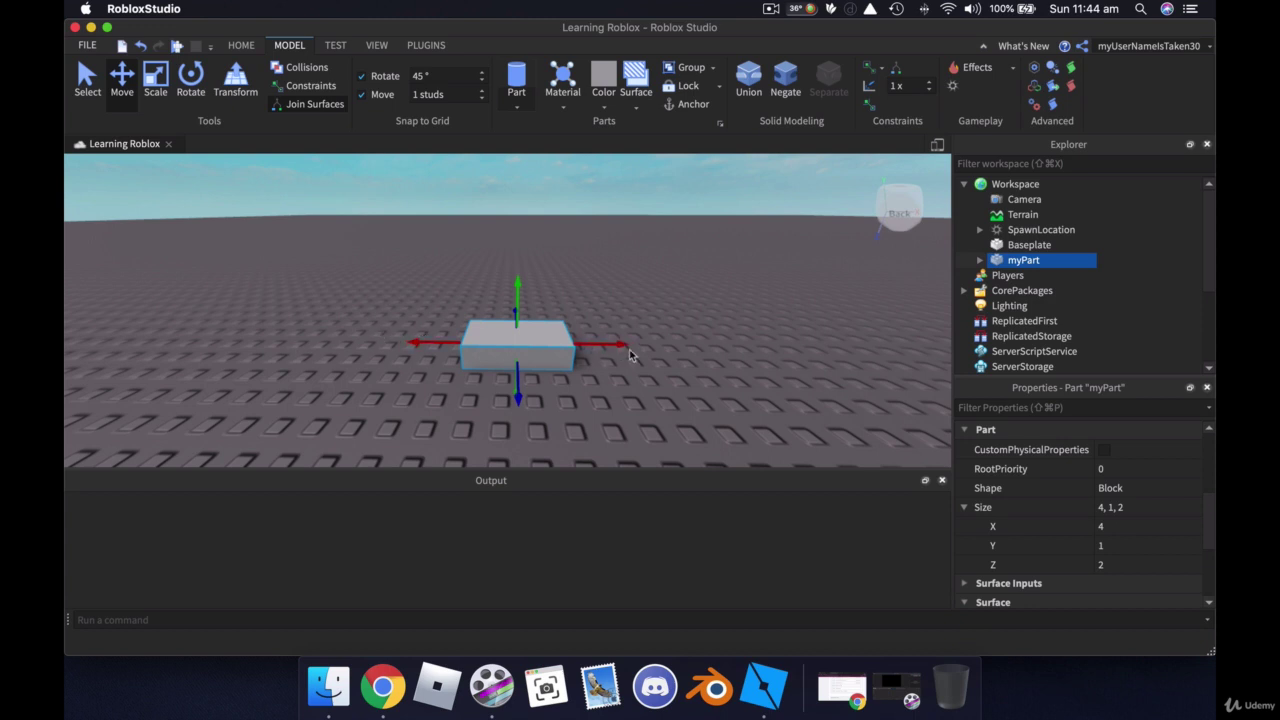
{"action": "mouse_move", "coordinate": [624, 347]}
{"action": "left_mouse_down"}
{"action": "mouse_move", "coordinate": [699, 346]}
{"action": "mouse_move", "coordinate": [621, 347]}
{"action": "left_mouse_up"}
{"action": "mouse_move", "coordinate": [517, 280]}
{"action": "left_mouse_down"}
{"action": "mouse_move", "coordinate": [518, 239]}
{"action": "mouse_move", "coordinate": [510, 276]}
{"action": "left_mouse_up"}
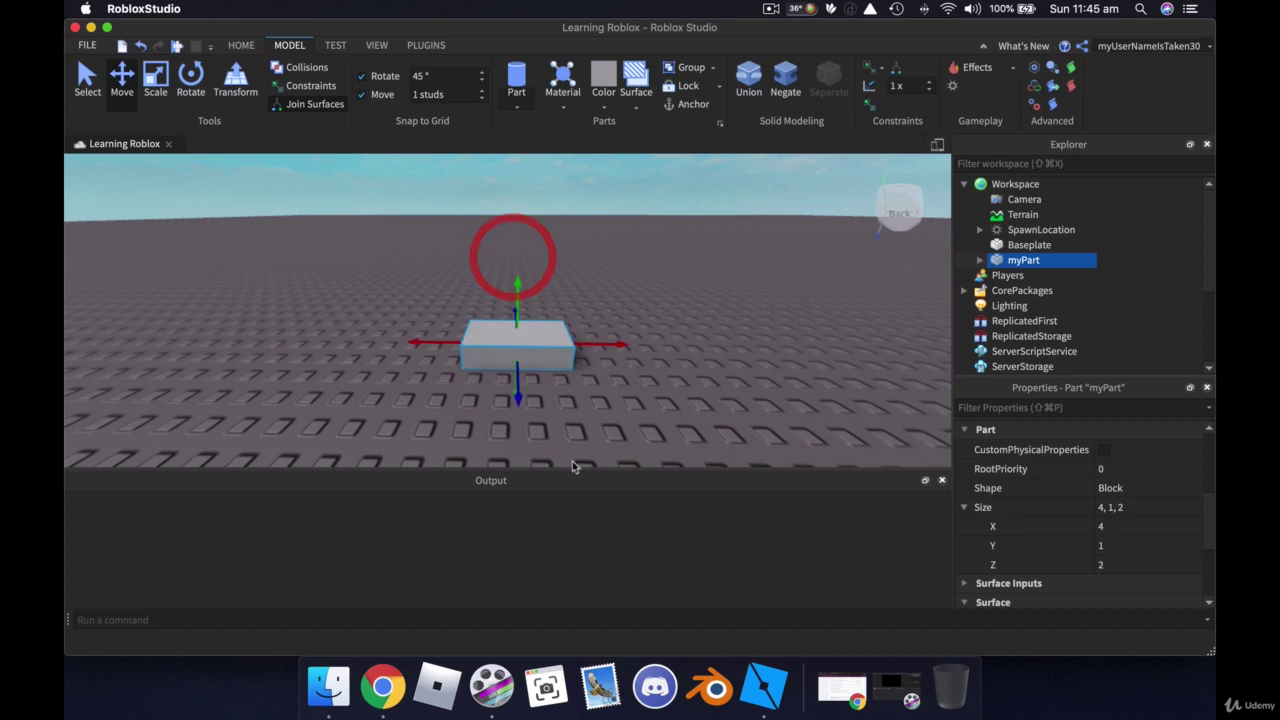
{"action": "mouse_move", "coordinate": [517, 399]}
{"action": "left_mouse_down"}
{"action": "mouse_move", "coordinate": [515, 421]}
{"action": "mouse_move", "coordinate": [518, 381]}
{"action": "mouse_move", "coordinate": [514, 397]}
{"action": "left_mouse_up"}
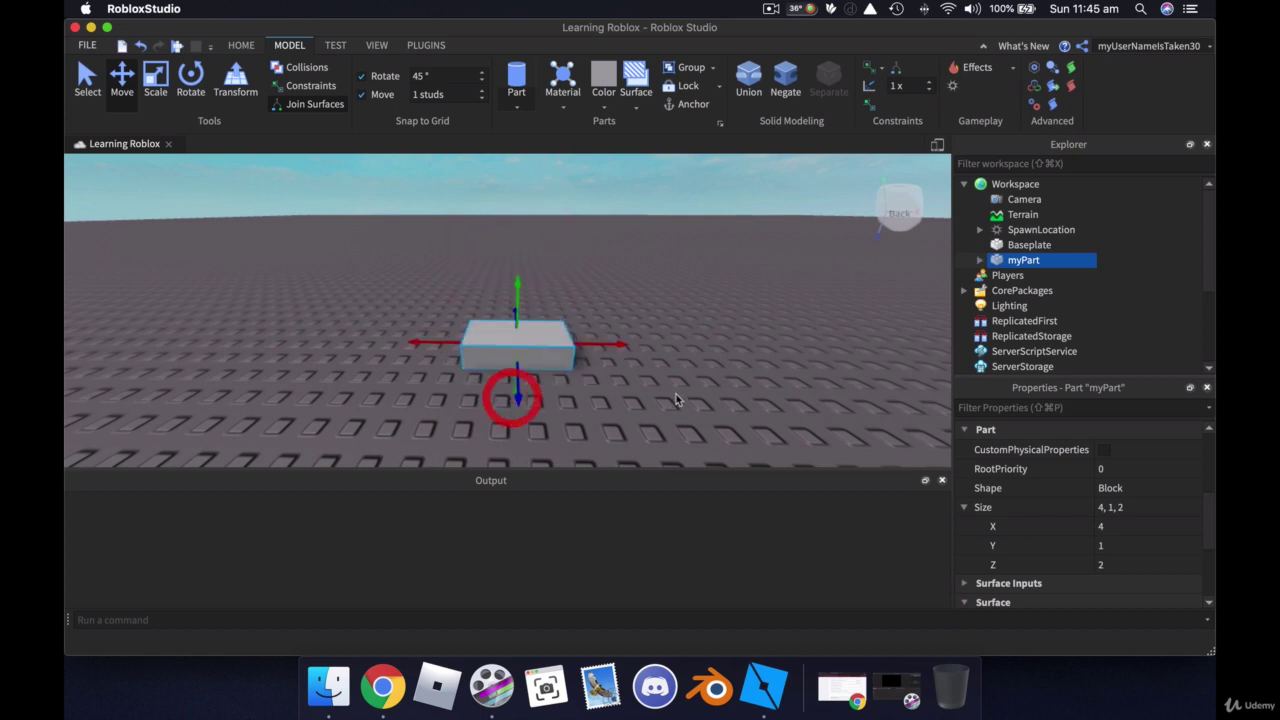
With move snapping off, move myPart freely sideways and up off the baseplate, and turn move snapping back on.
{"action": "left_click", "coordinate": [364, 95]}
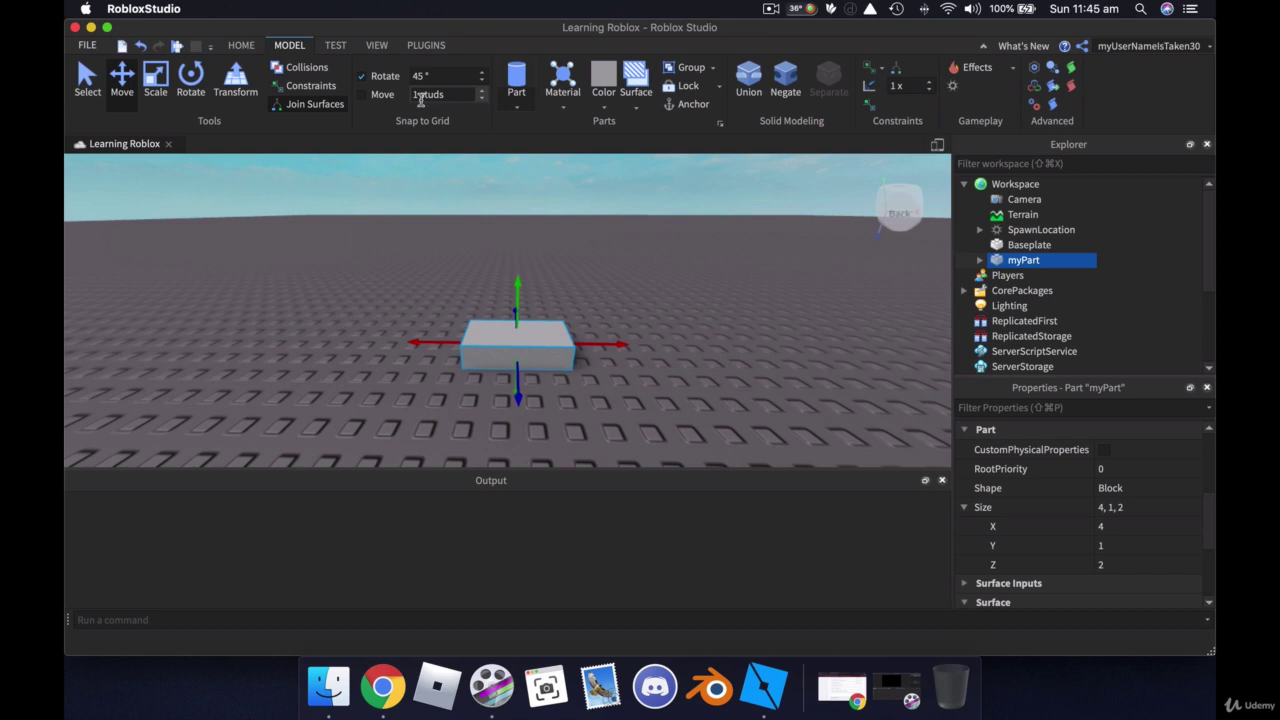
{"action": "left_click_drag", "start_coordinate": [604, 344], "coordinate": [671, 346]}
{"action": "left_click", "coordinate": [603, 320]}
{"action": "left_click", "coordinate": [549, 254]}
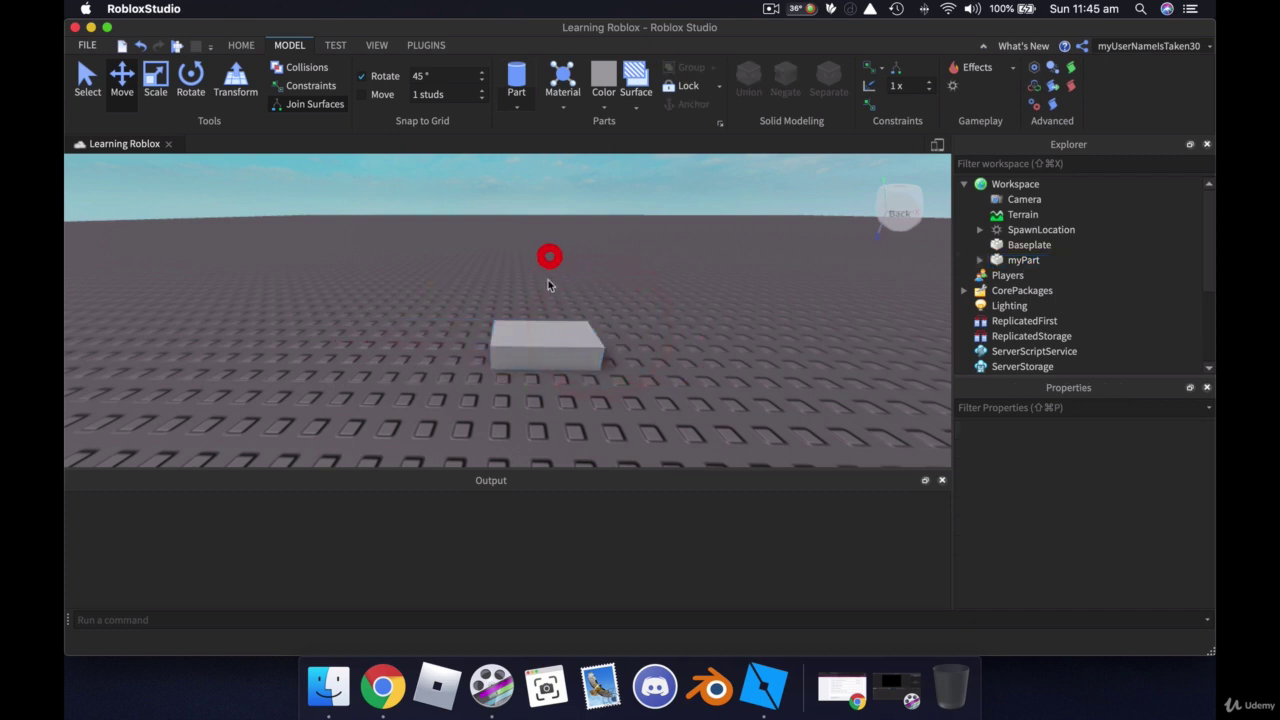
{"action": "left_click", "coordinate": [558, 360]}
{"action": "mouse_move", "coordinate": [550, 290]}
{"action": "left_mouse_down"}
{"action": "mouse_move", "coordinate": [555, 231]}
{"action": "mouse_move", "coordinate": [538, 282]}
{"action": "mouse_move", "coordinate": [546, 267]}
{"action": "left_mouse_up"}
{"action": "left_click_drag", "start_coordinate": [555, 361], "coordinate": [559, 366]}
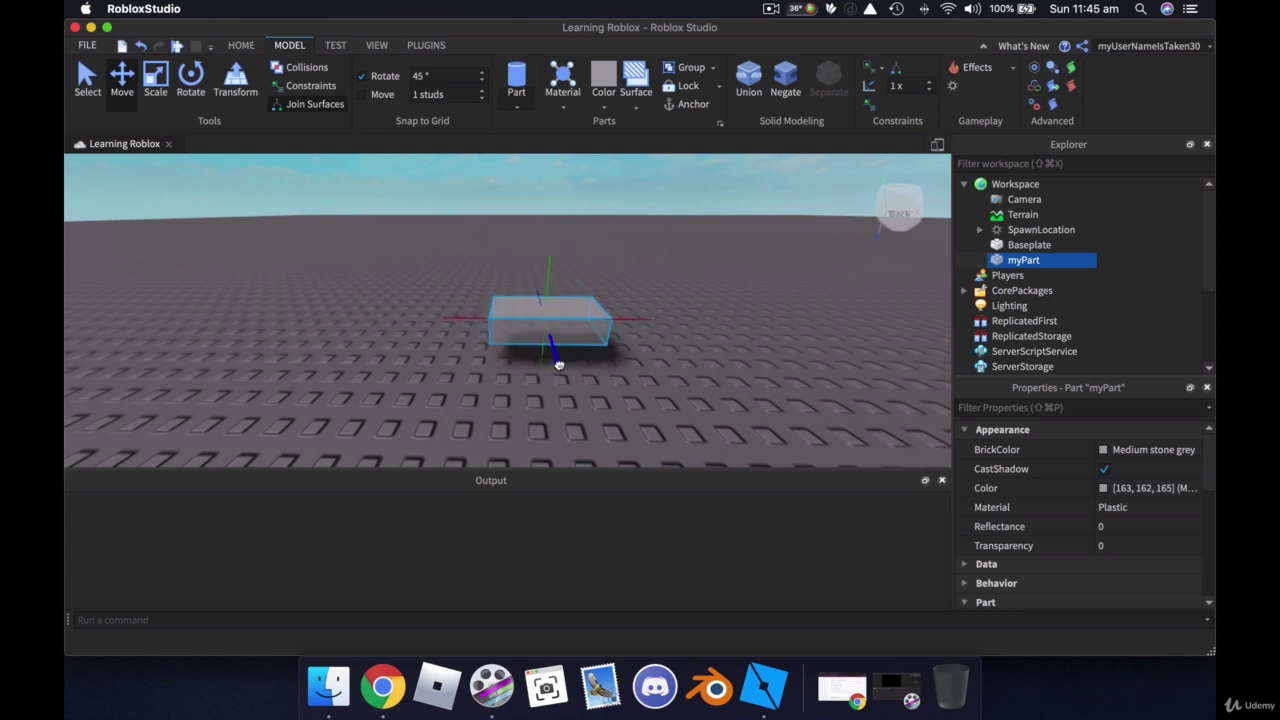
{"action": "left_click", "coordinate": [559, 364]}
{"action": "left_click", "coordinate": [362, 94]}
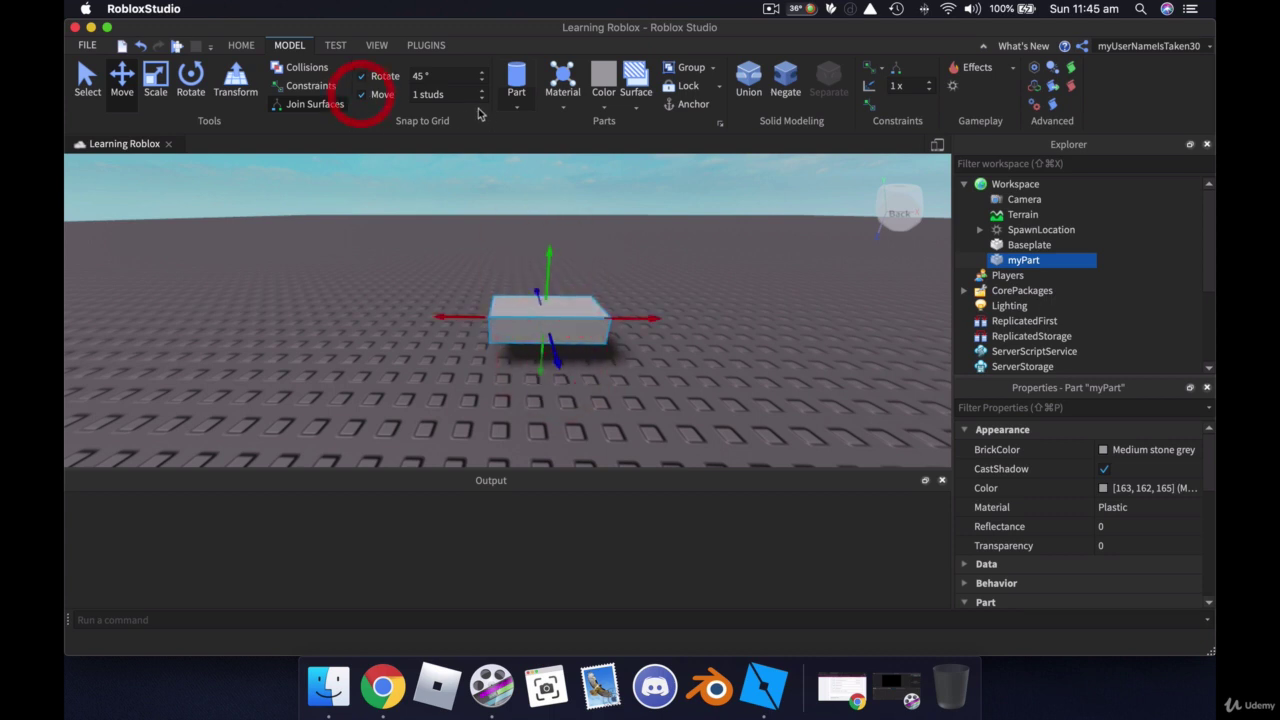
Set the move snap increment to 4 studs and try sliding myPart sideways in those larger jumps.
{"action": "left_click", "coordinate": [446, 93]}
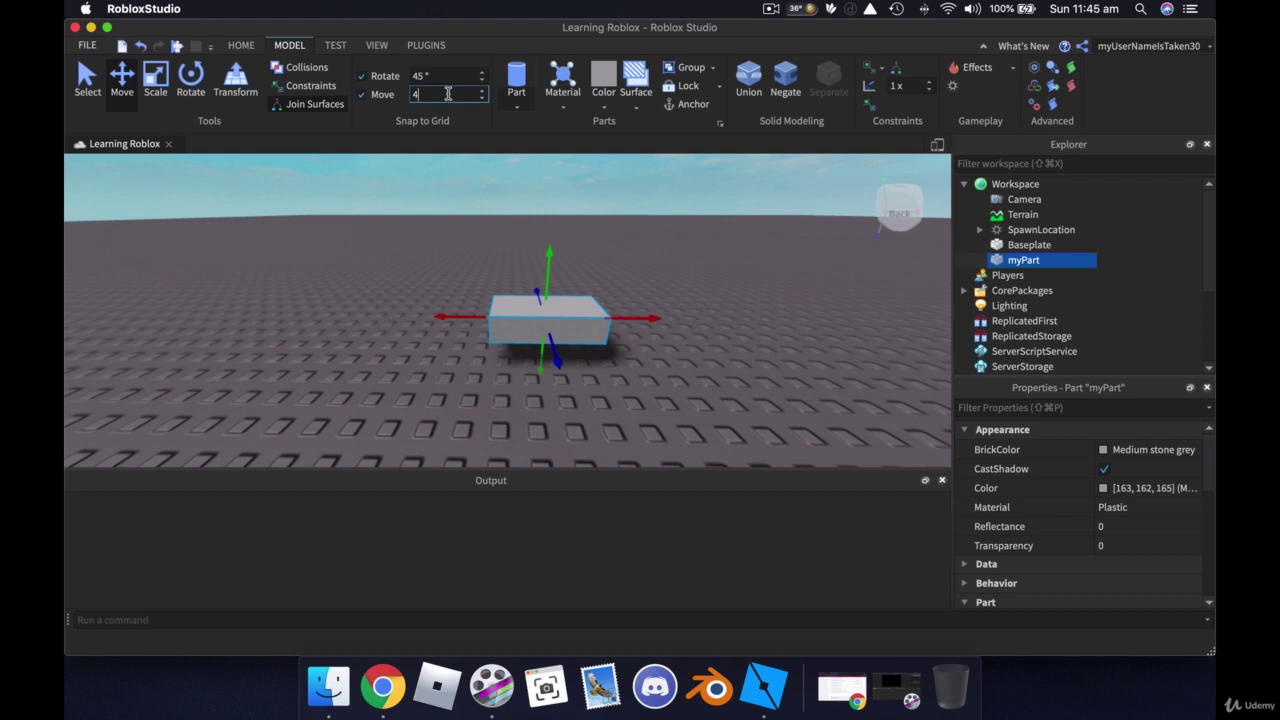
{"action": "left_click", "coordinate": [730, 352]}
{"action": "left_click", "coordinate": [586, 320]}
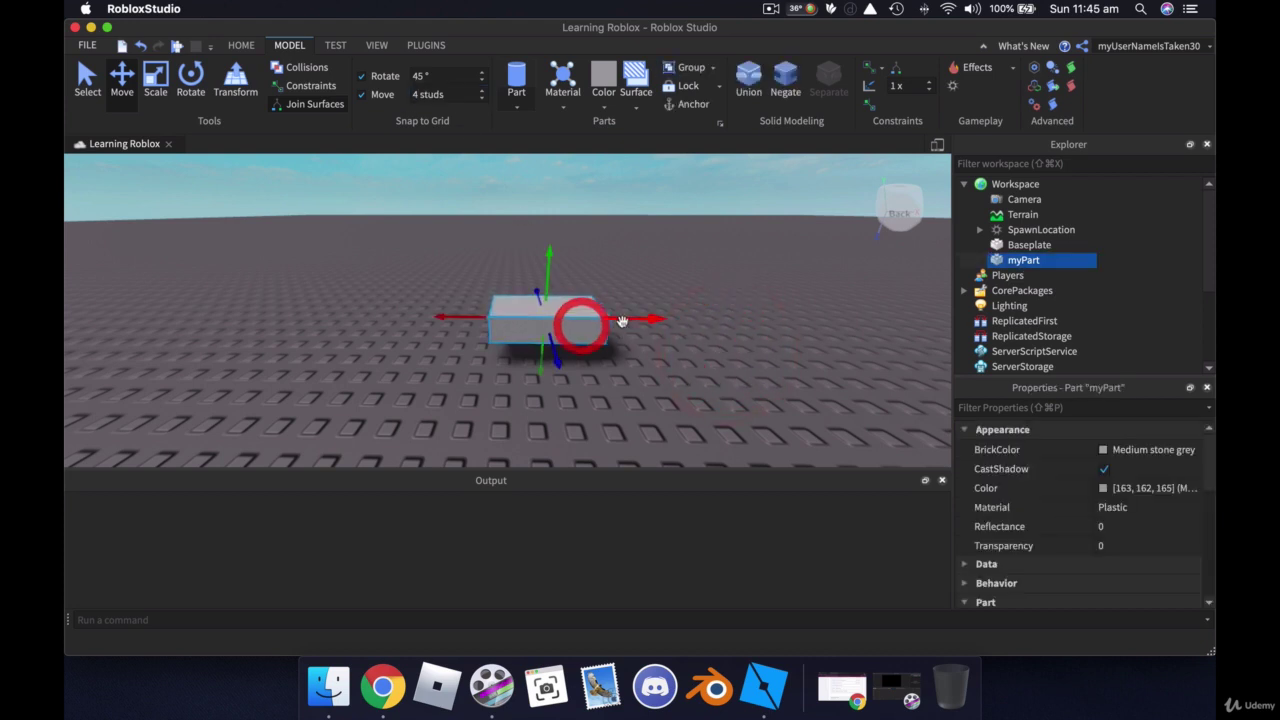
{"action": "left_click_drag", "start_coordinate": [678, 320], "coordinate": [580, 326]}
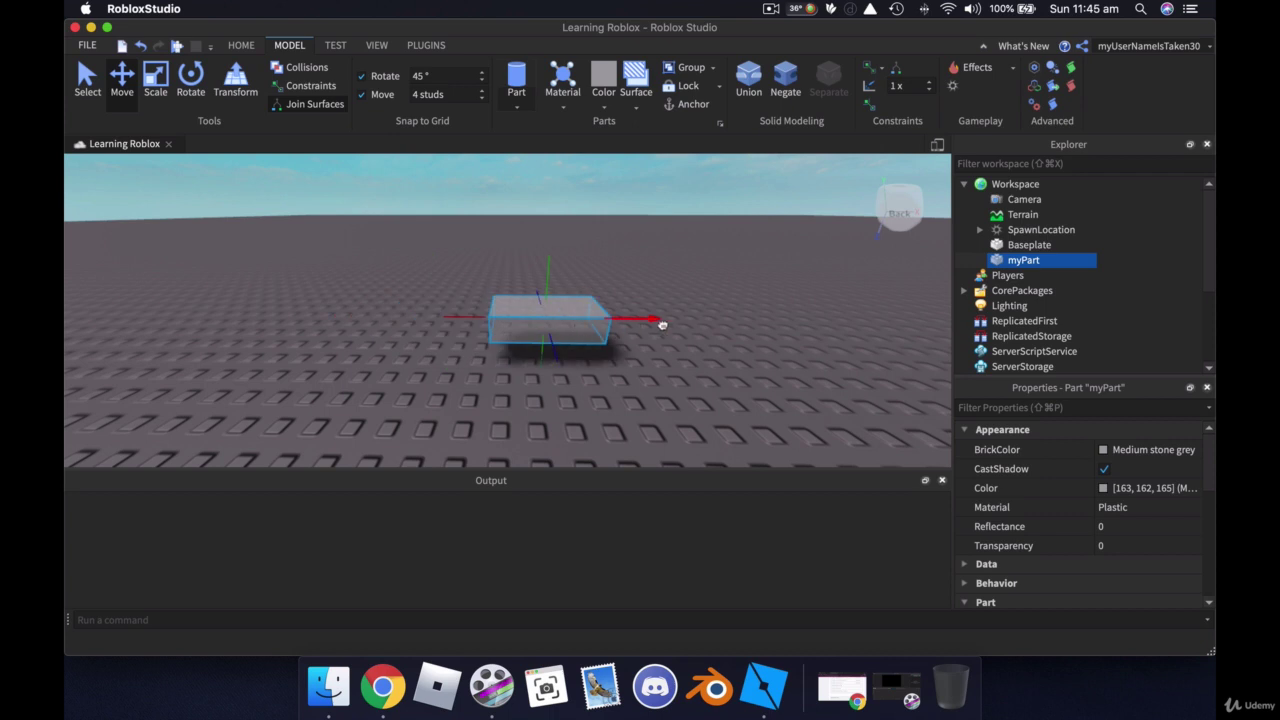
{"action": "left_click_drag", "start_coordinate": [662, 325], "coordinate": [608, 320]}
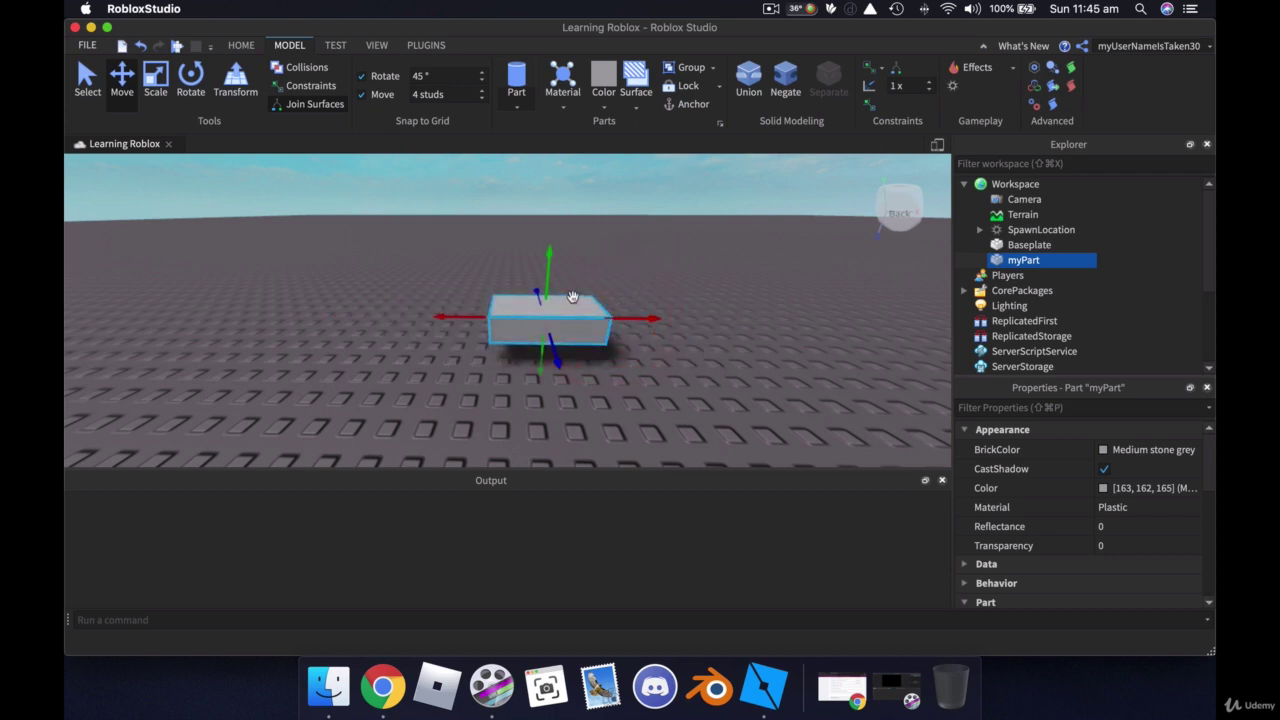
Set the move snap increment to 1 stud and deselect myPart.
{"action": "left_click", "coordinate": [461, 93]}
{"action": "type", "text": "1"}
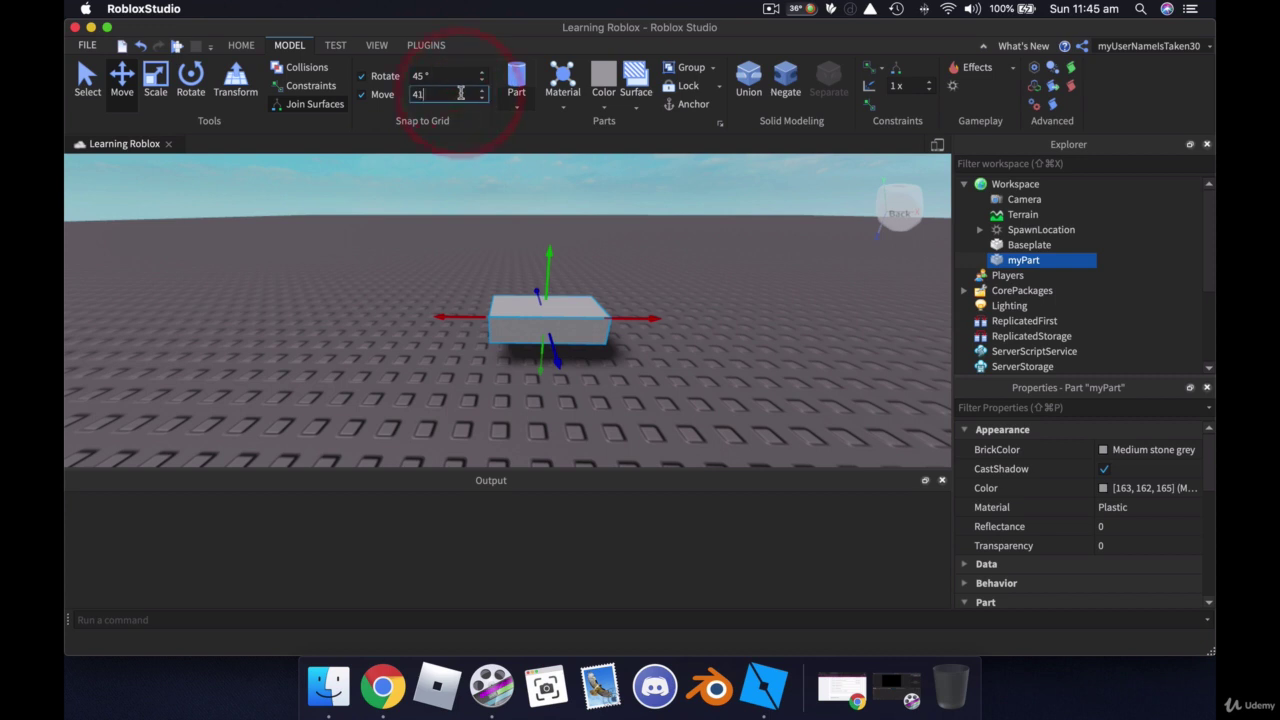
{"action": "key", "text": "BackSpace"}
{"action": "key", "text": "BackSpace"}
{"action": "type", "text": "1"}
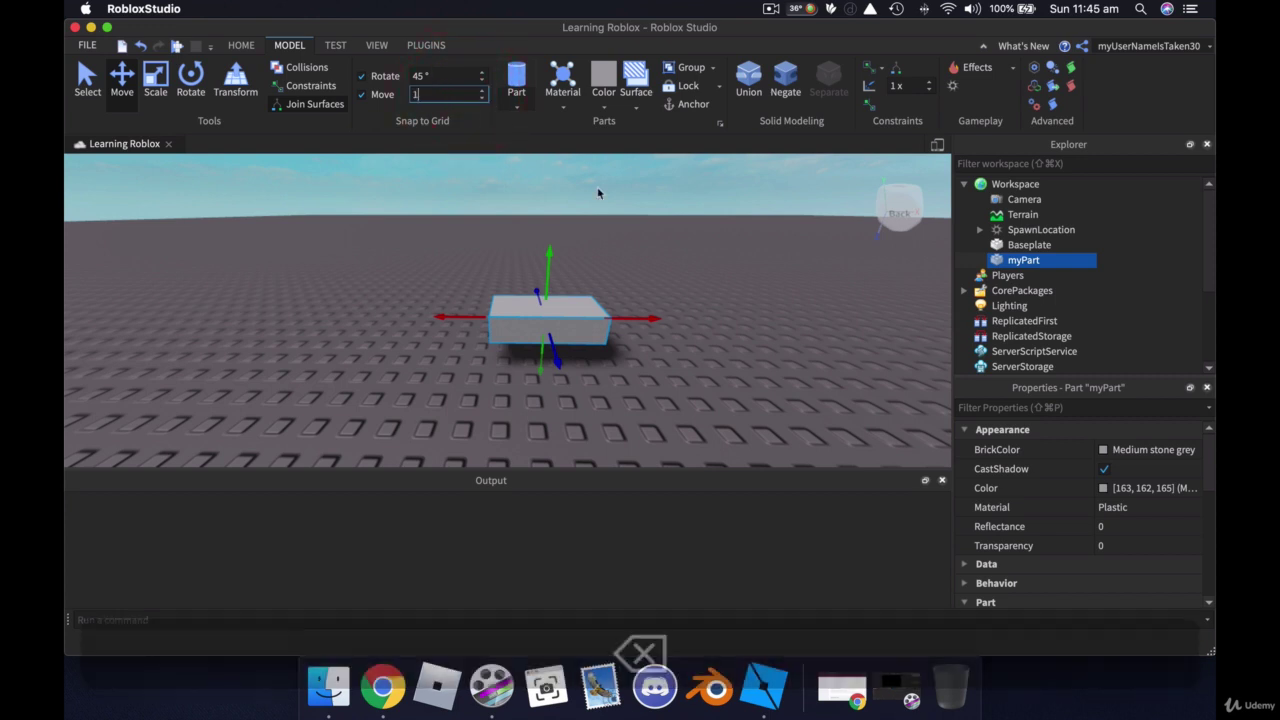
{"action": "left_click", "coordinate": [761, 286]}
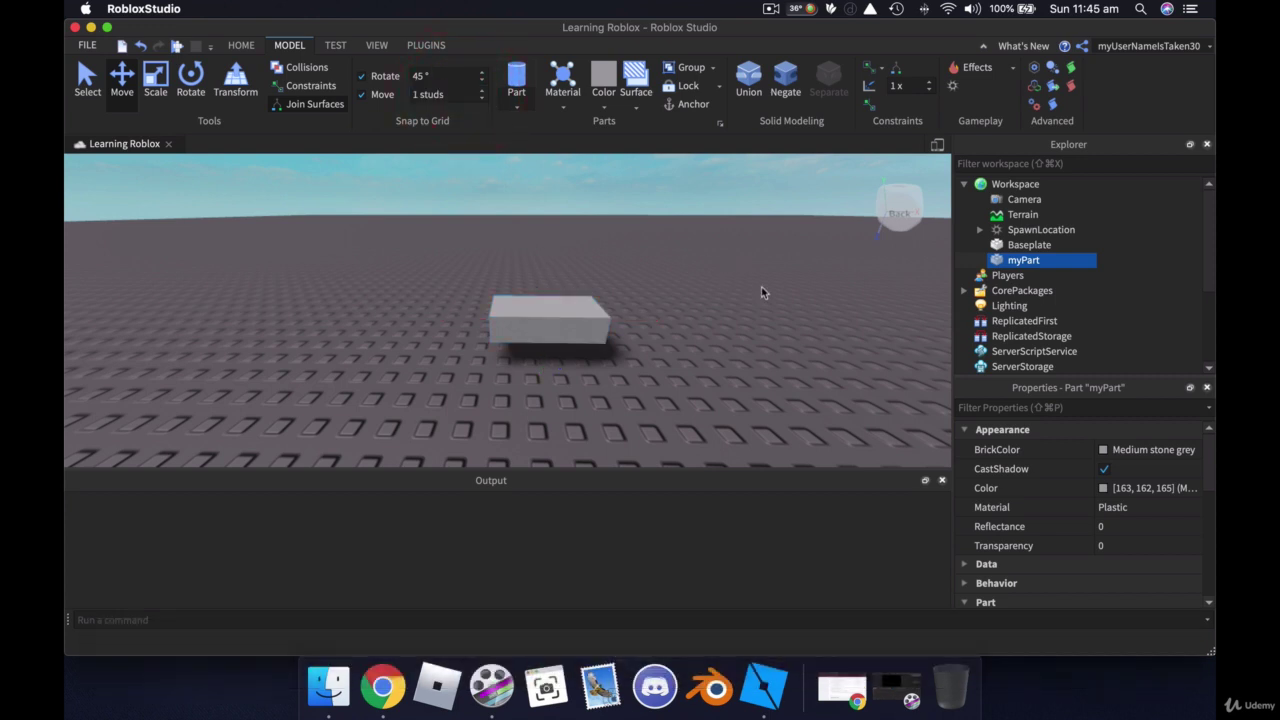
Select myPart with the Scale tool and enlarge its width, depth and height.
{"action": "left_click", "coordinate": [157, 80]}
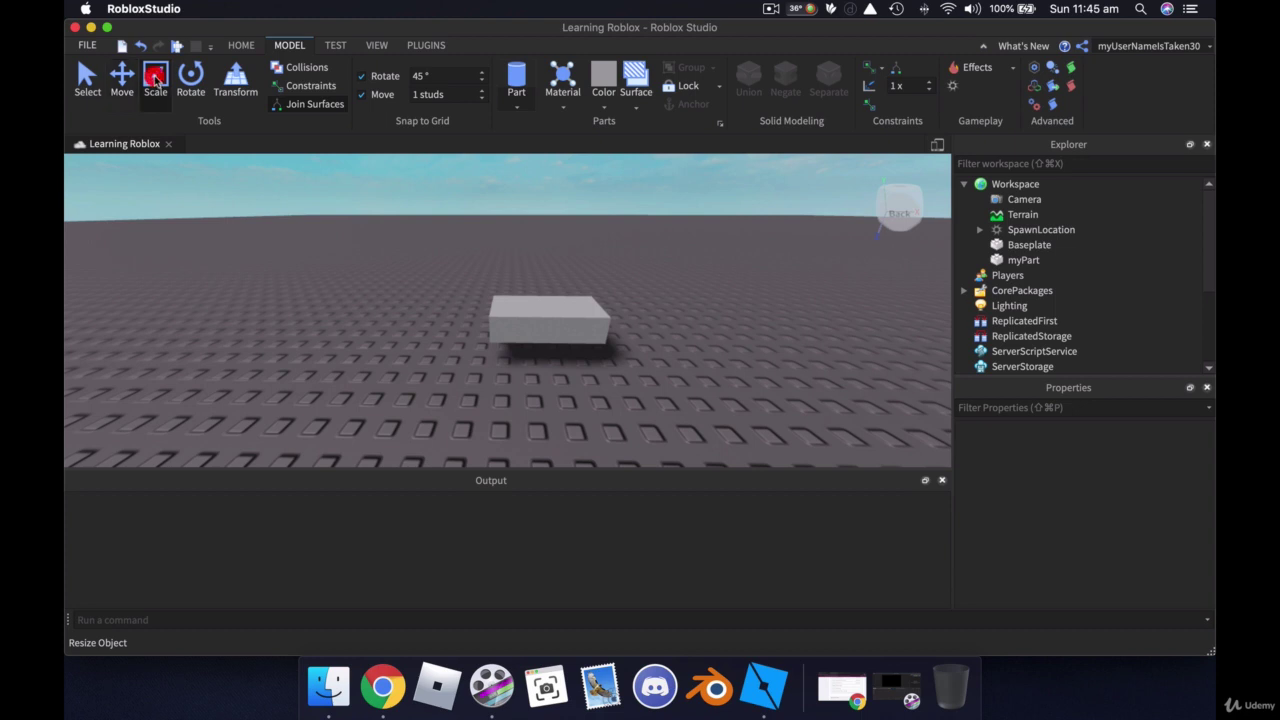
{"action": "left_click", "coordinate": [556, 328]}
{"action": "left_click", "coordinate": [556, 328]}
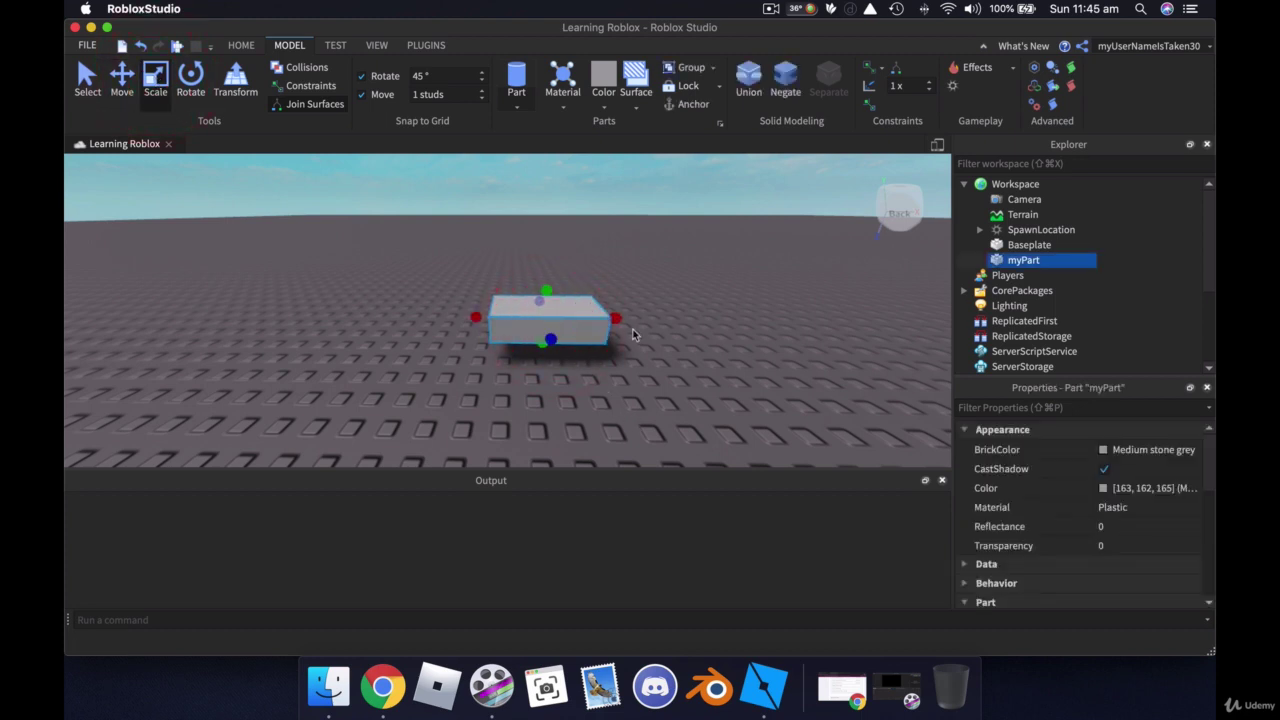
{"action": "key", "text": "d"}
{"action": "right_click_drag", "start_coordinate": [687, 347], "coordinate": [687, 342]}
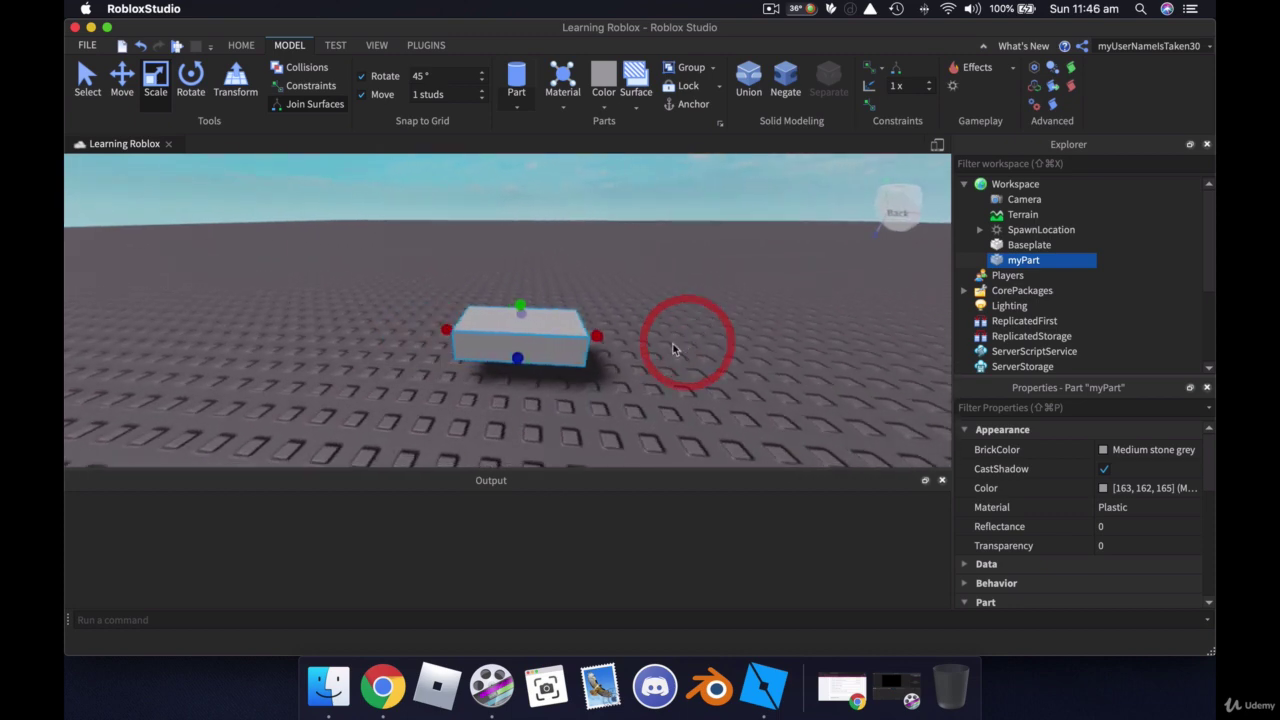
{"action": "left_click_drag", "start_coordinate": [596, 337], "coordinate": [720, 340]}
{"action": "left_click_drag", "start_coordinate": [571, 362], "coordinate": [567, 408]}
{"action": "left_click_drag", "start_coordinate": [557, 311], "coordinate": [561, 245]}
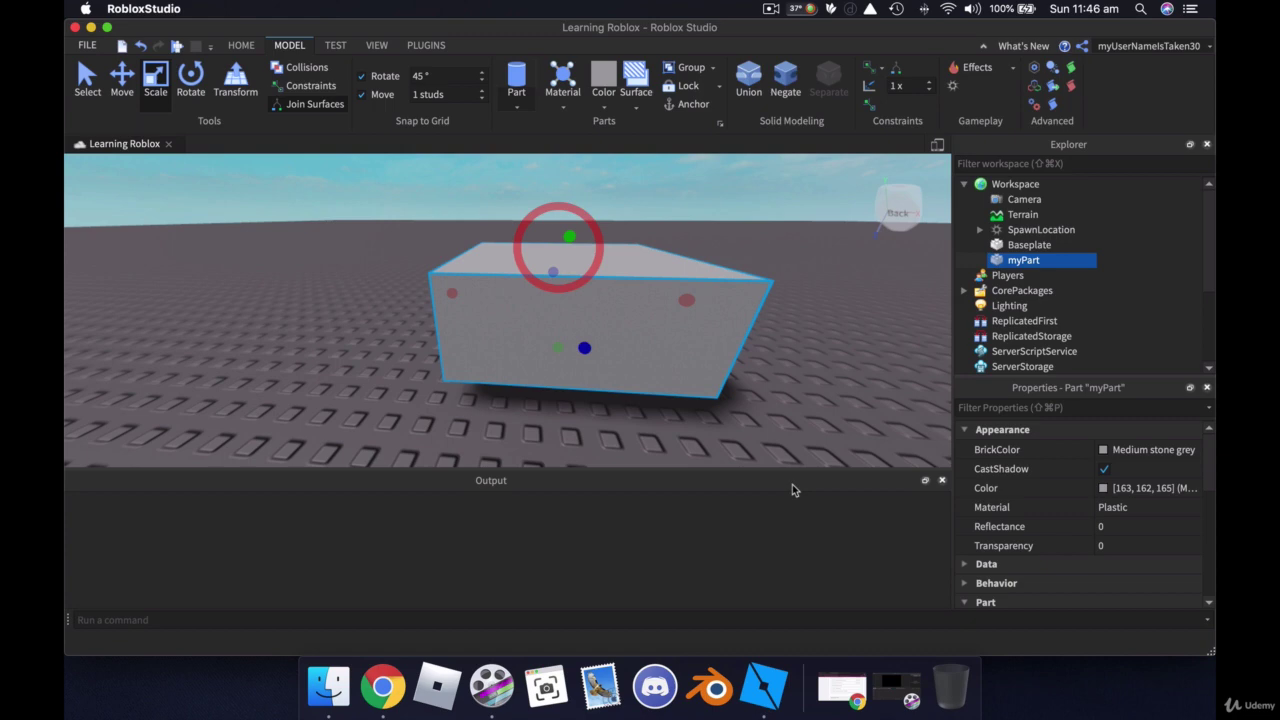
Shrink myPart's width and height back down into a low, flat block.
{"action": "key", "text": "d"}
{"action": "right_click_drag", "start_coordinate": [712, 393], "coordinate": [711, 394]}
{"action": "key", "text": "s"}
{"action": "key", "text": "a"}
{"action": "key", "text": "e"}
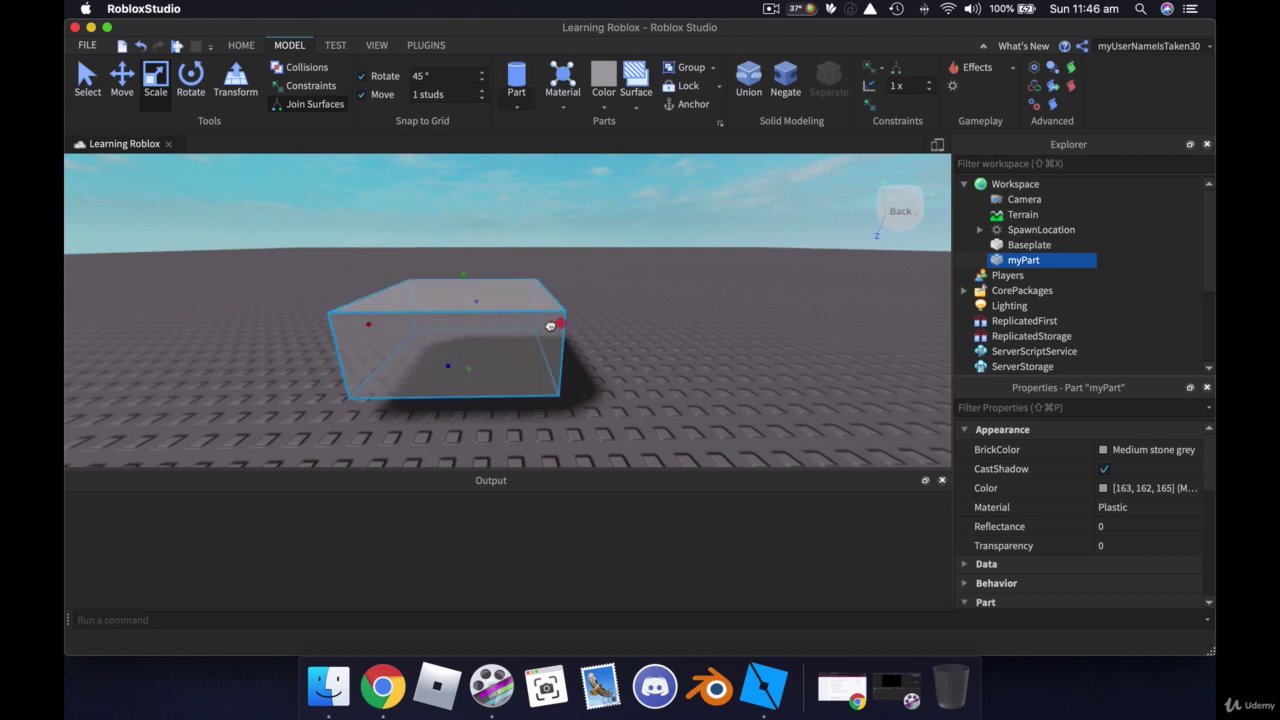
{"action": "left_click_drag", "start_coordinate": [550, 326], "coordinate": [488, 333]}
{"action": "left_click_drag", "start_coordinate": [427, 277], "coordinate": [412, 376]}
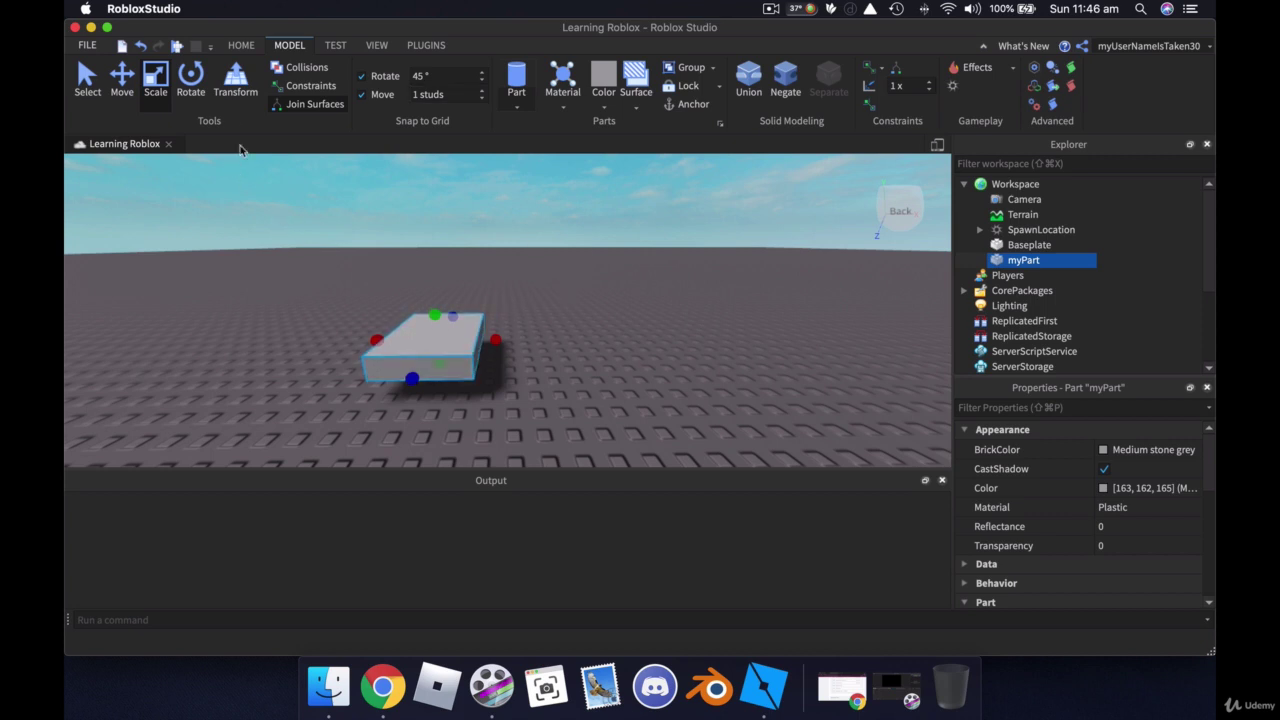
Try rotating myPart about different axes with the Rotate tool in 45° snaps, returning it to lying flat.
{"action": "left_click", "coordinate": [191, 78]}
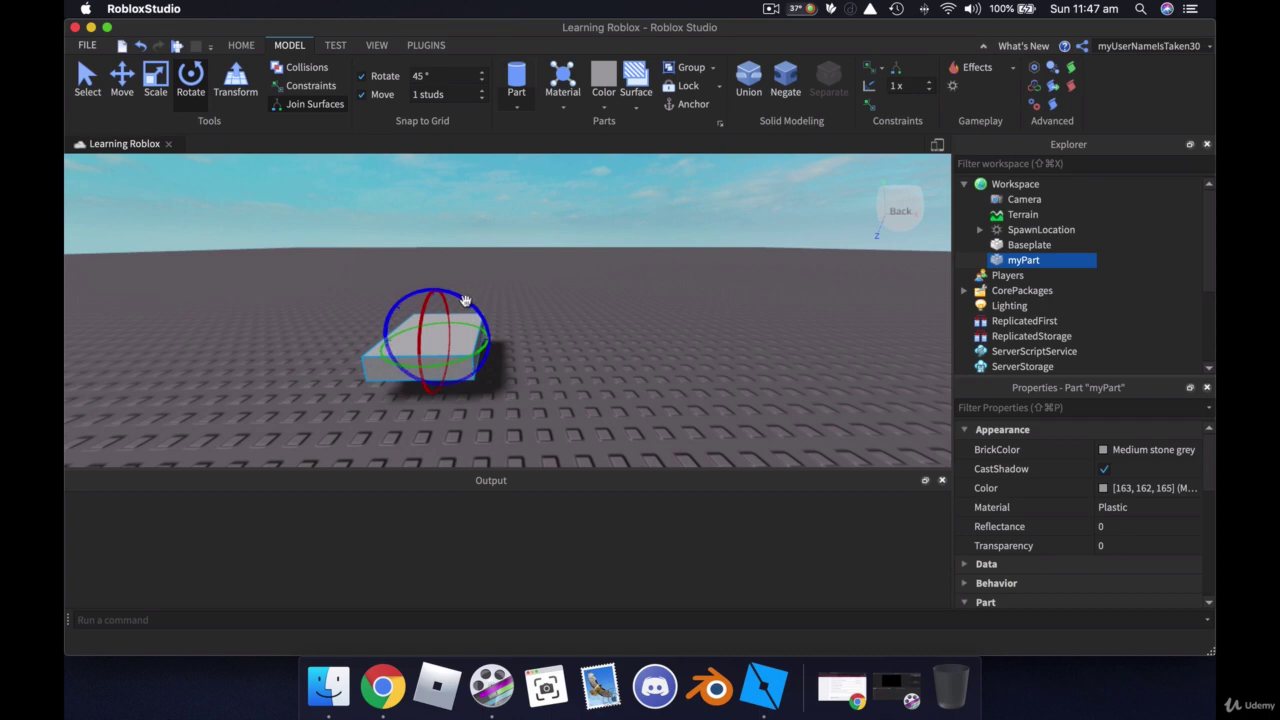
{"action": "left_click_drag", "start_coordinate": [465, 301], "coordinate": [465, 302]}
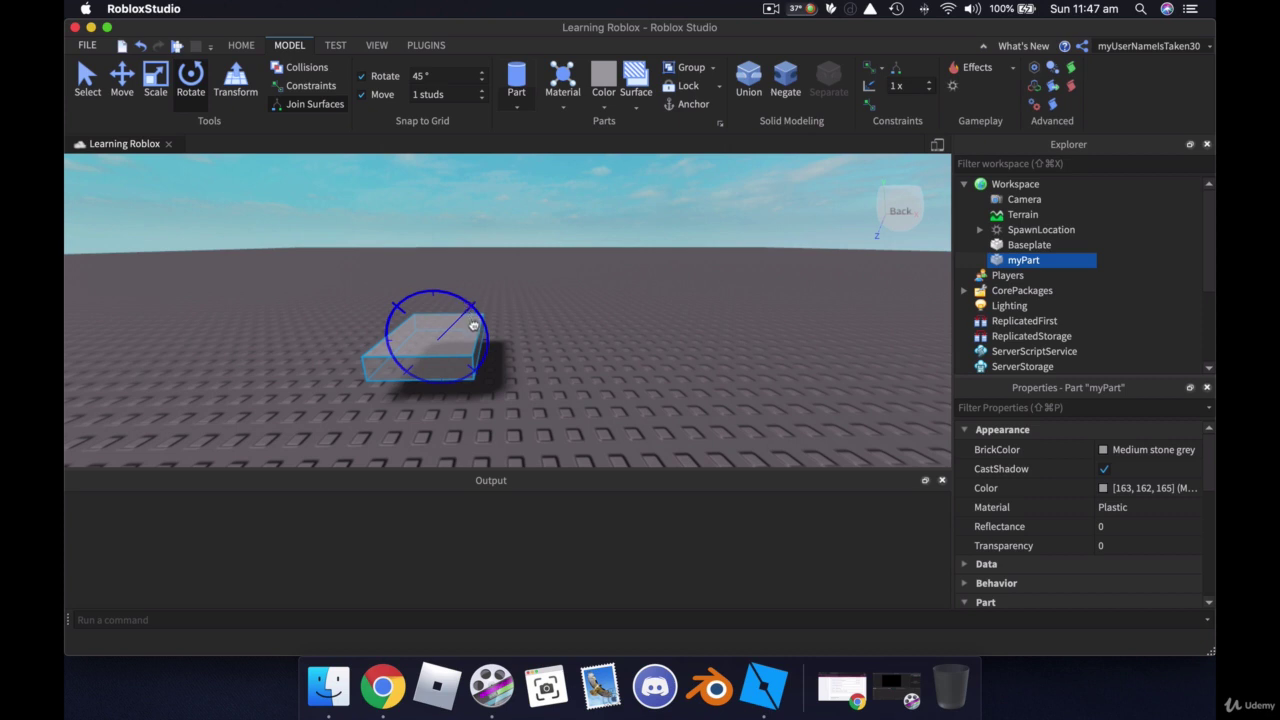
{"action": "left_click_drag", "start_coordinate": [474, 326], "coordinate": [477, 333]}
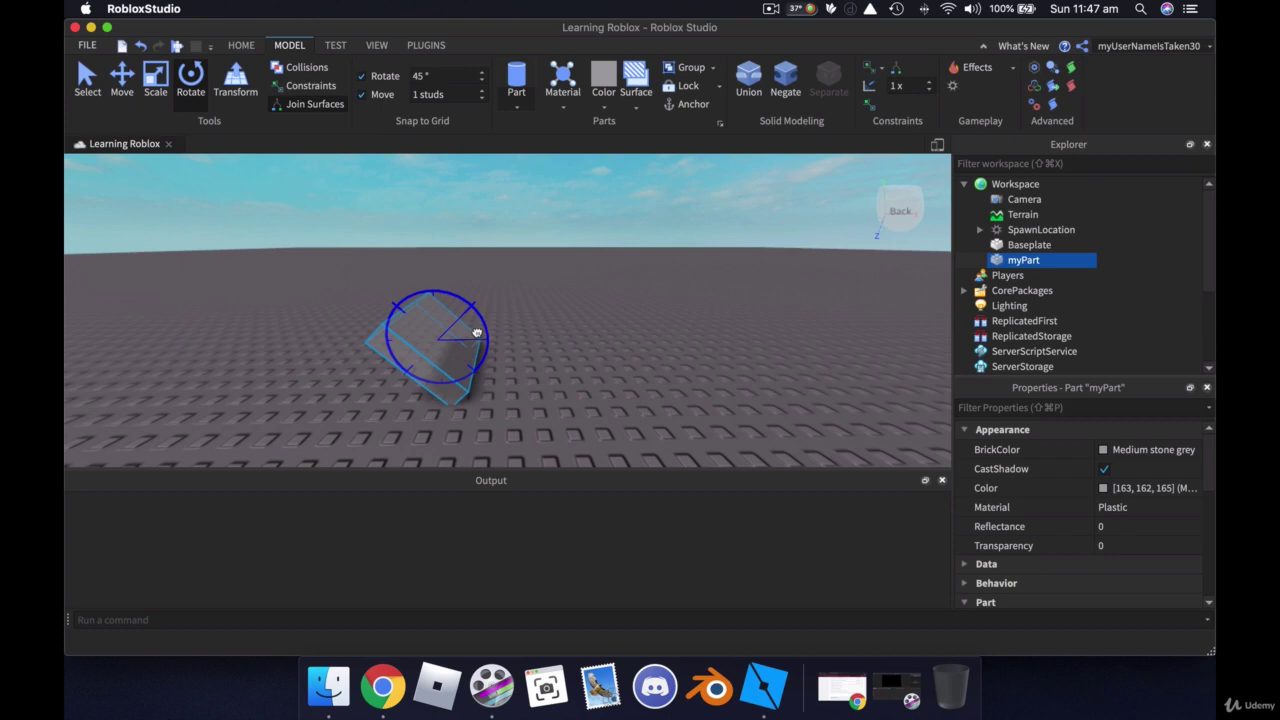
{"action": "left_click_drag", "start_coordinate": [477, 333], "coordinate": [491, 356]}
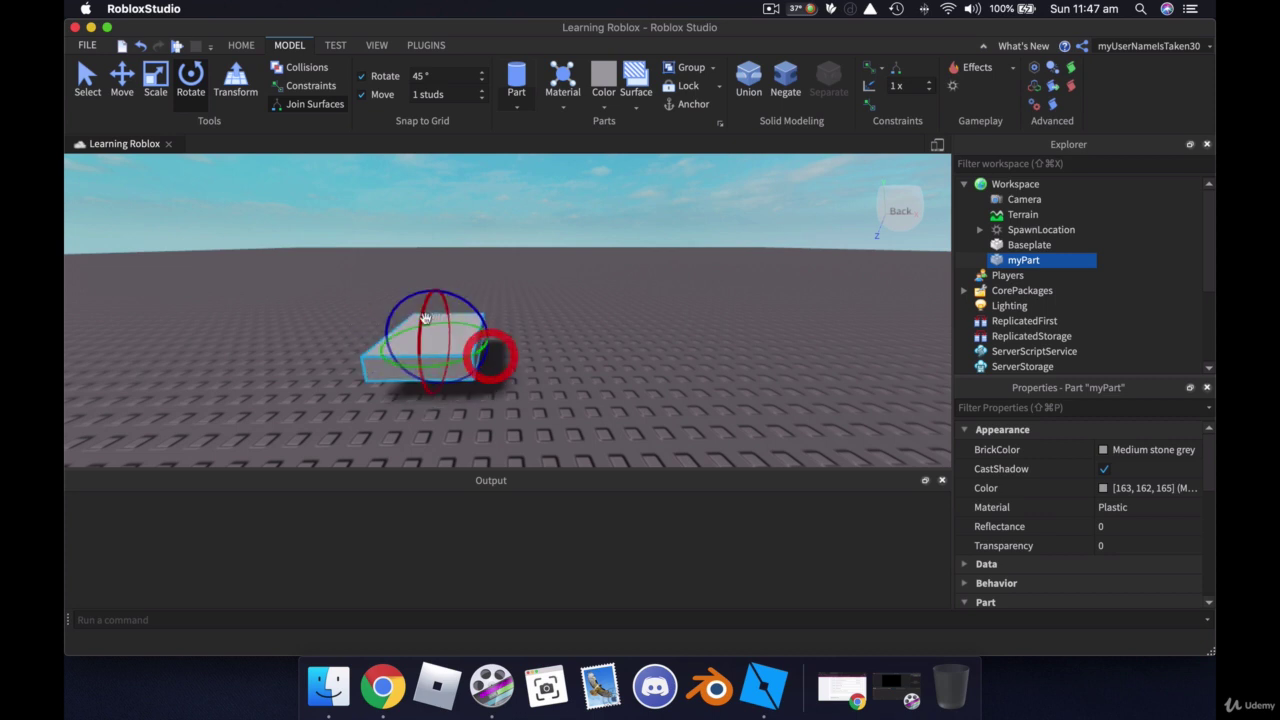
{"action": "left_click_drag", "start_coordinate": [426, 314], "coordinate": [511, 308]}
{"action": "left_click_drag", "start_coordinate": [521, 424], "coordinate": [415, 333]}
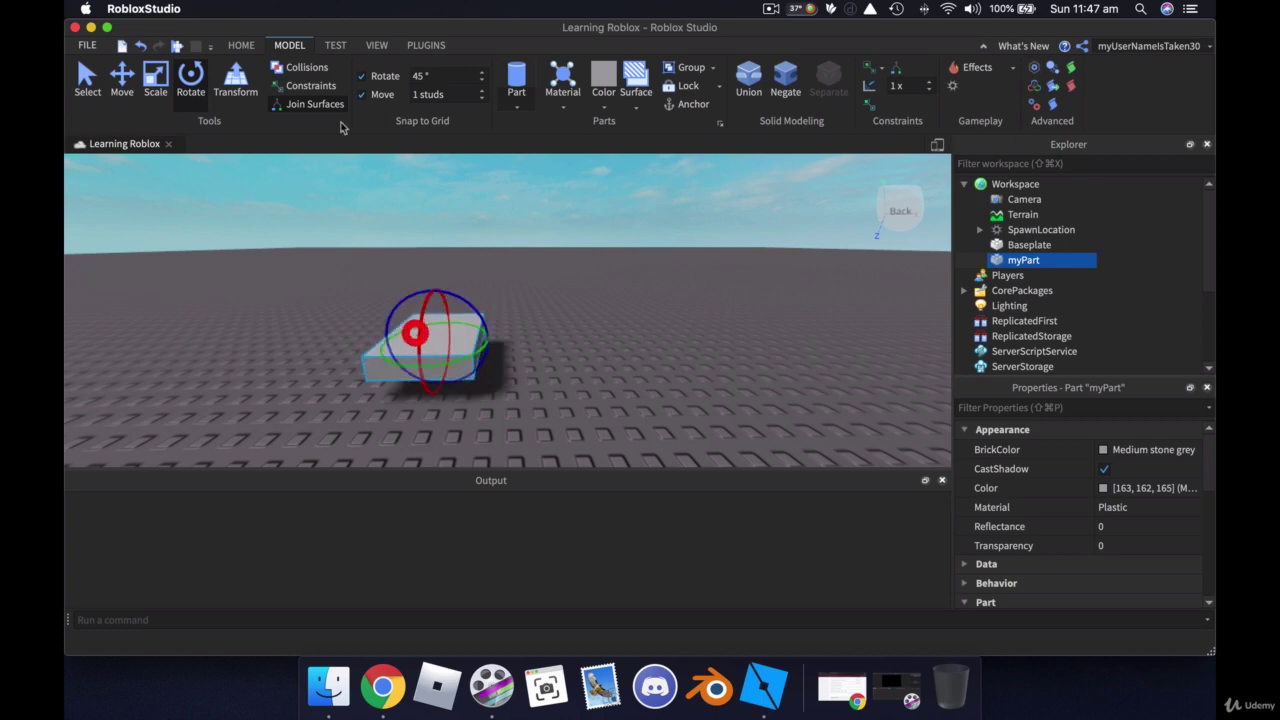
Set the rotation snap to 90° and rotate myPart by 90° so it stands upright.
{"action": "left_click", "coordinate": [437, 75]}
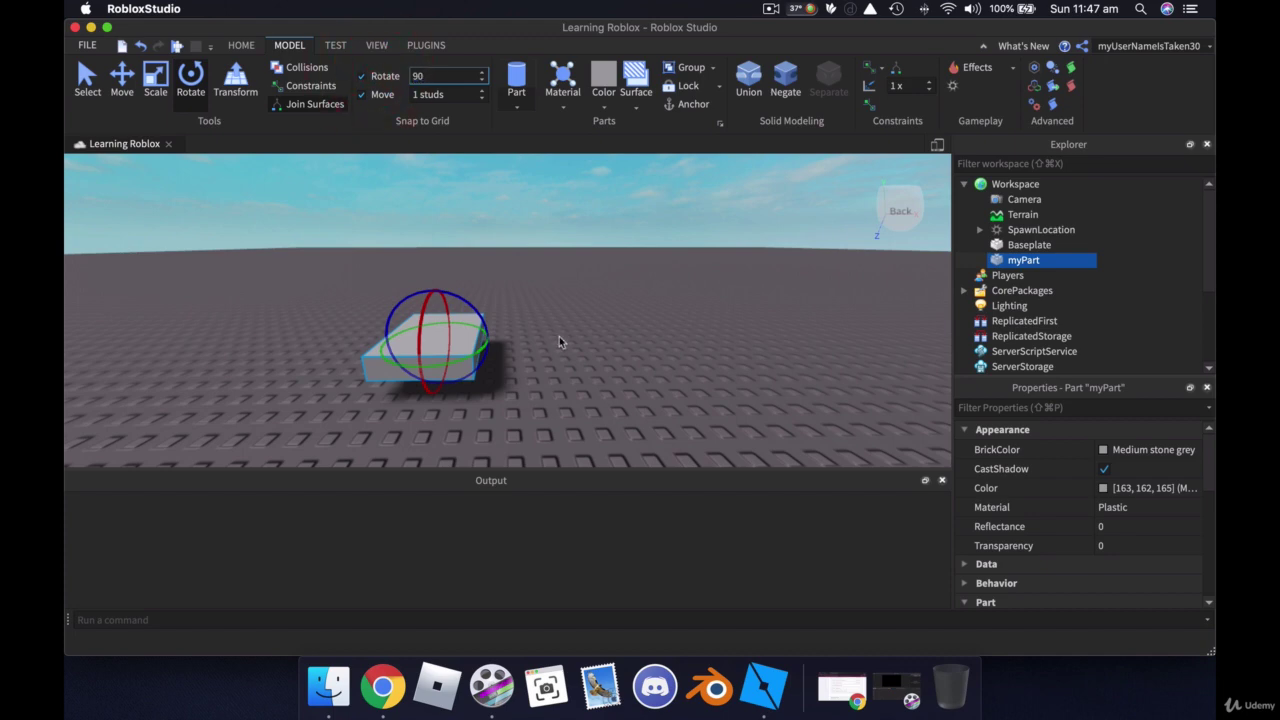
{"action": "left_click_drag", "start_coordinate": [455, 296], "coordinate": [516, 349]}
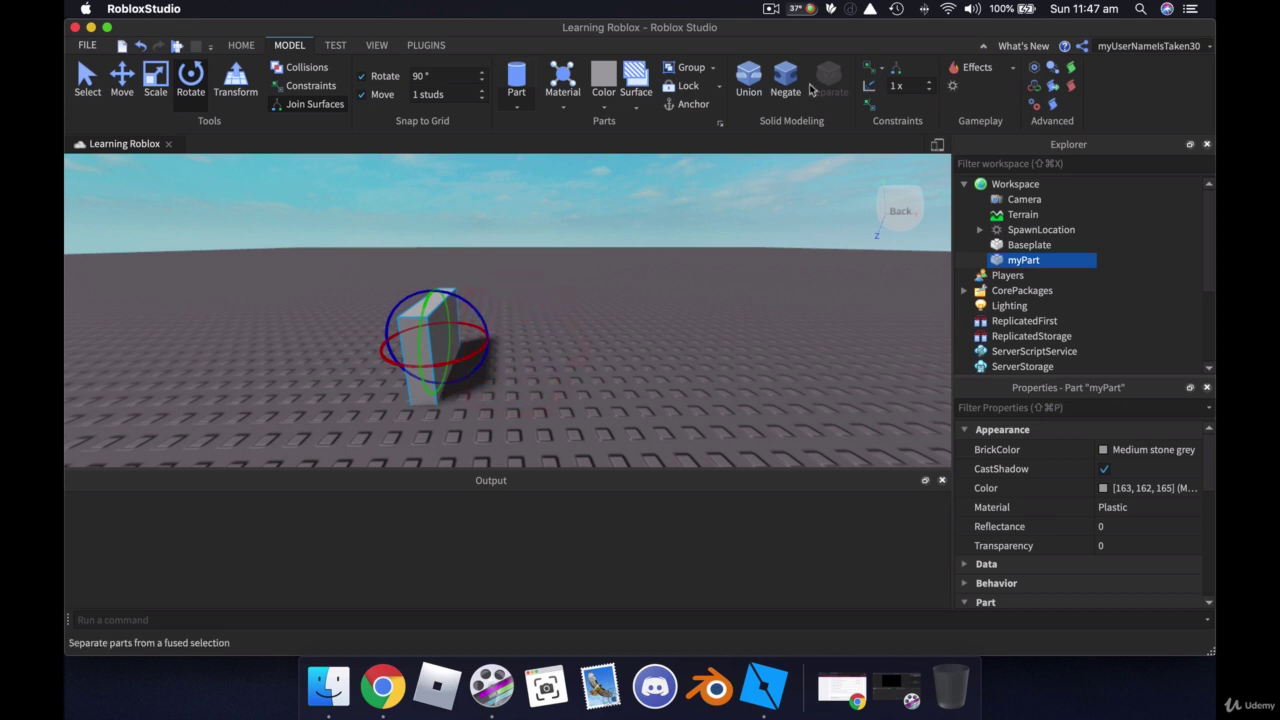
{"action": "left_click", "coordinate": [771, 9]}
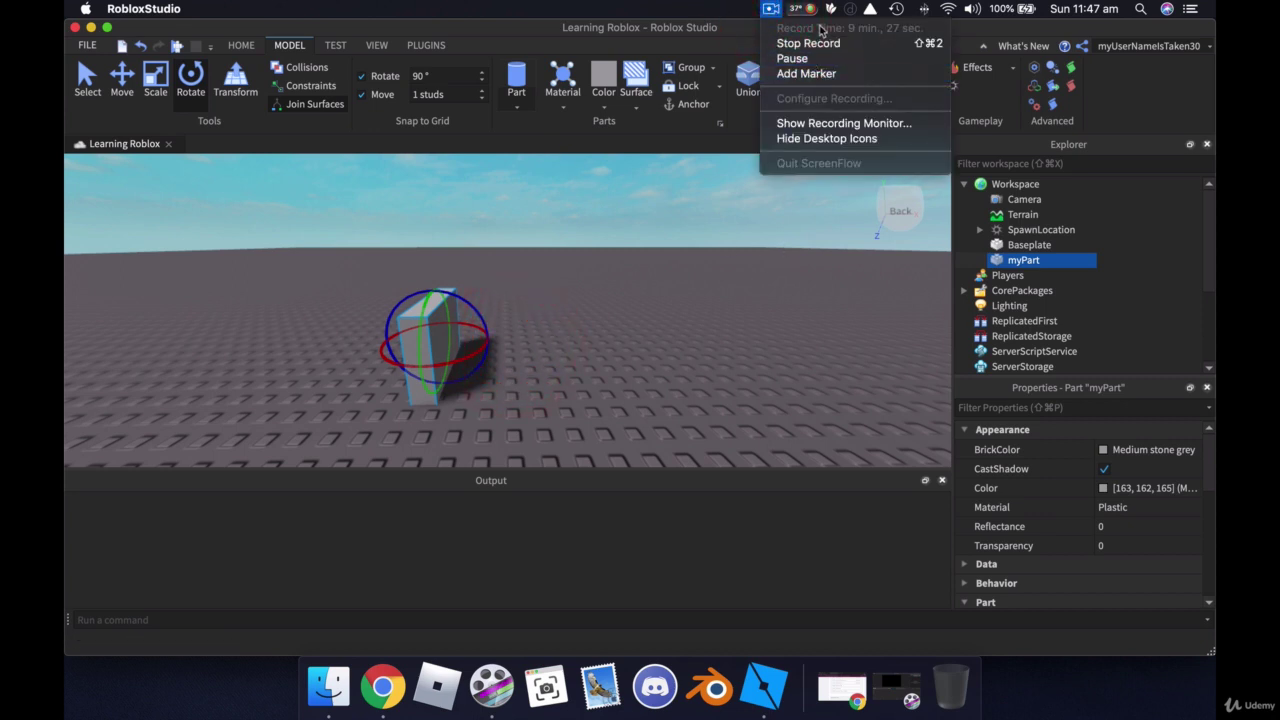
{"action": "left_click", "coordinate": [790, 72]}
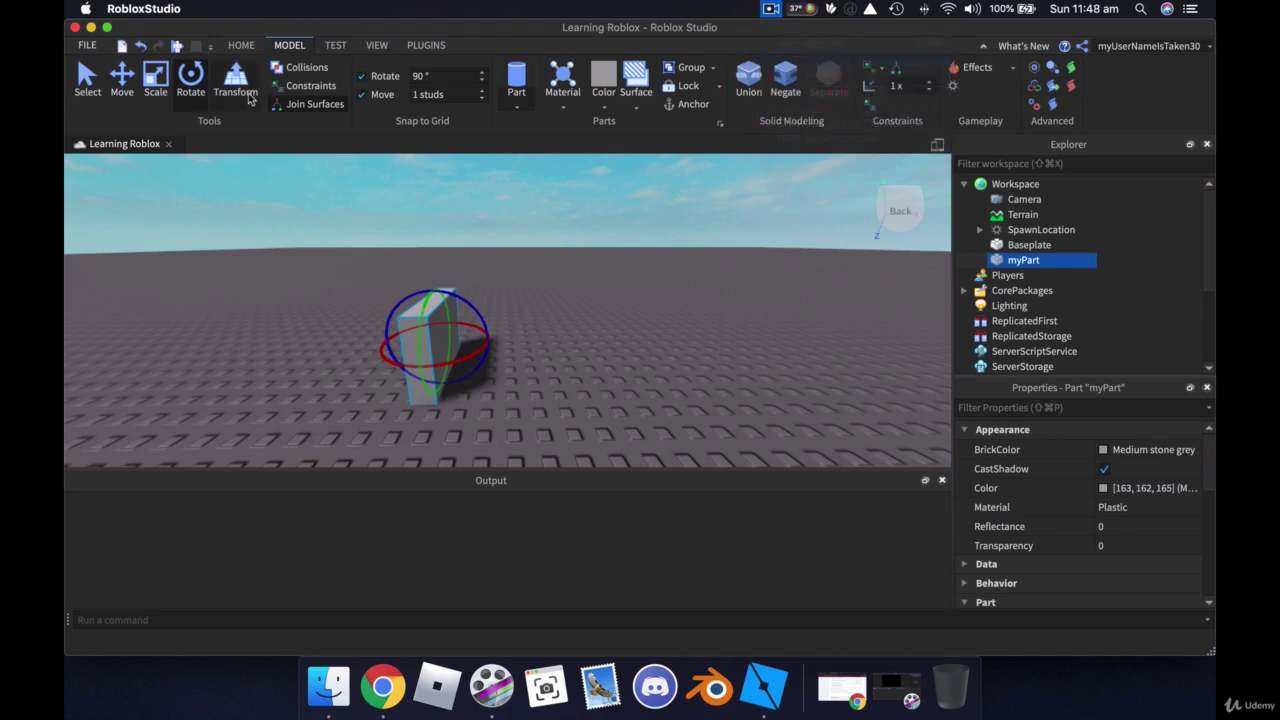
Raise the upright myPart slightly off the baseplate with the Move tool.
{"action": "left_click", "coordinate": [117, 82]}
{"action": "mouse_move", "coordinate": [432, 262]}
{"action": "left_mouse_down"}
{"action": "mouse_move", "coordinate": [430, 237]}
{"action": "mouse_move", "coordinate": [426, 249]}
{"action": "left_mouse_up"}
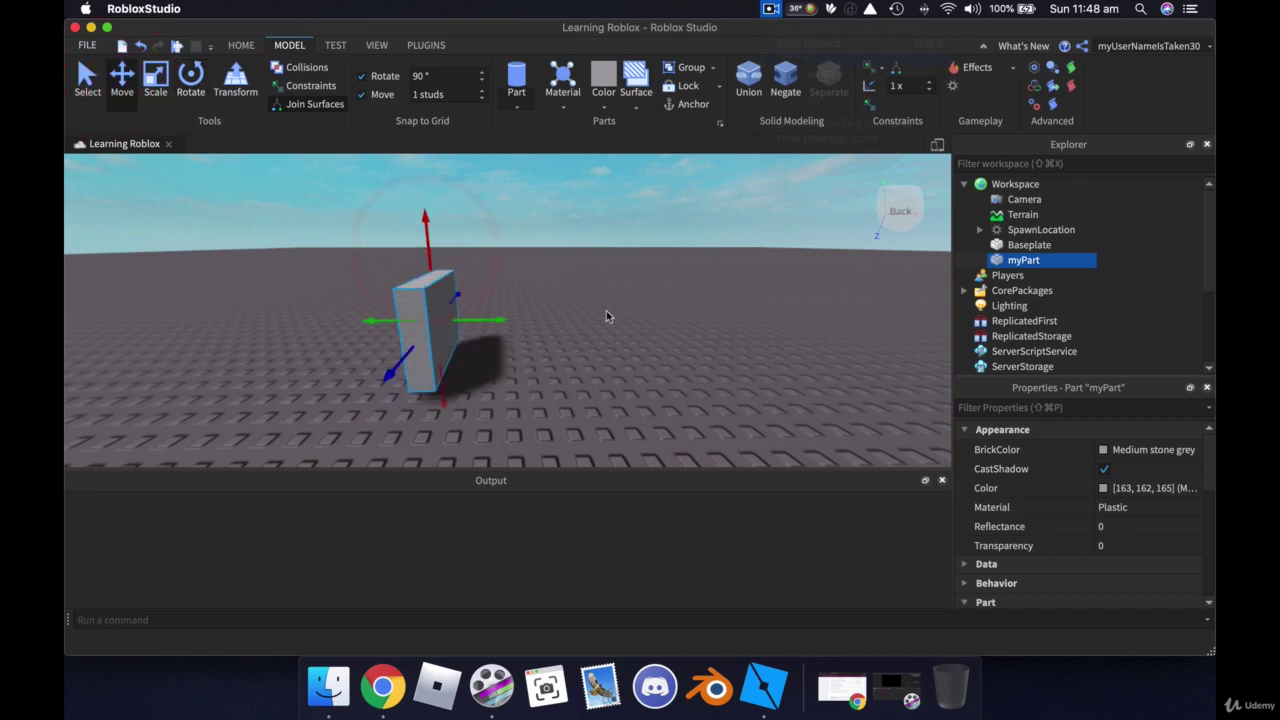
Focus the view on myPart and fly the camera around it to examine it from different sides and distances.
{"action": "key", "text": "f"}
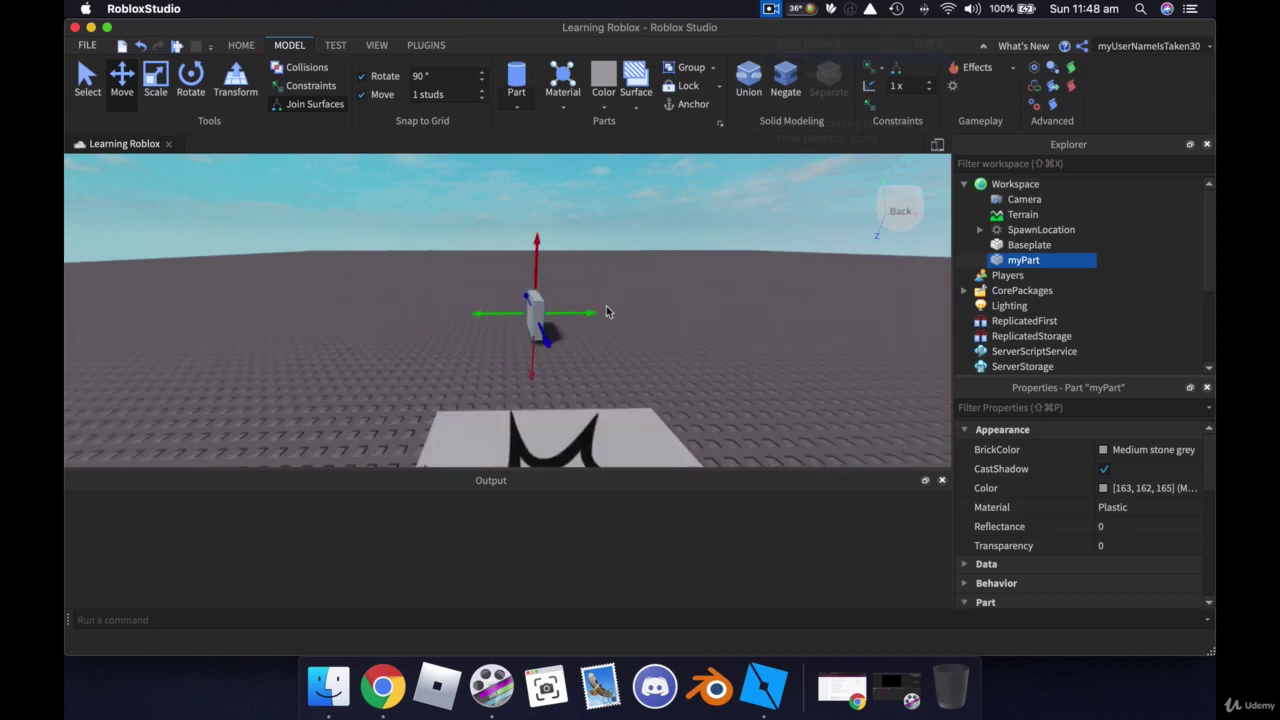
{"action": "right_click_drag", "start_coordinate": [603, 330], "coordinate": [604, 333]}
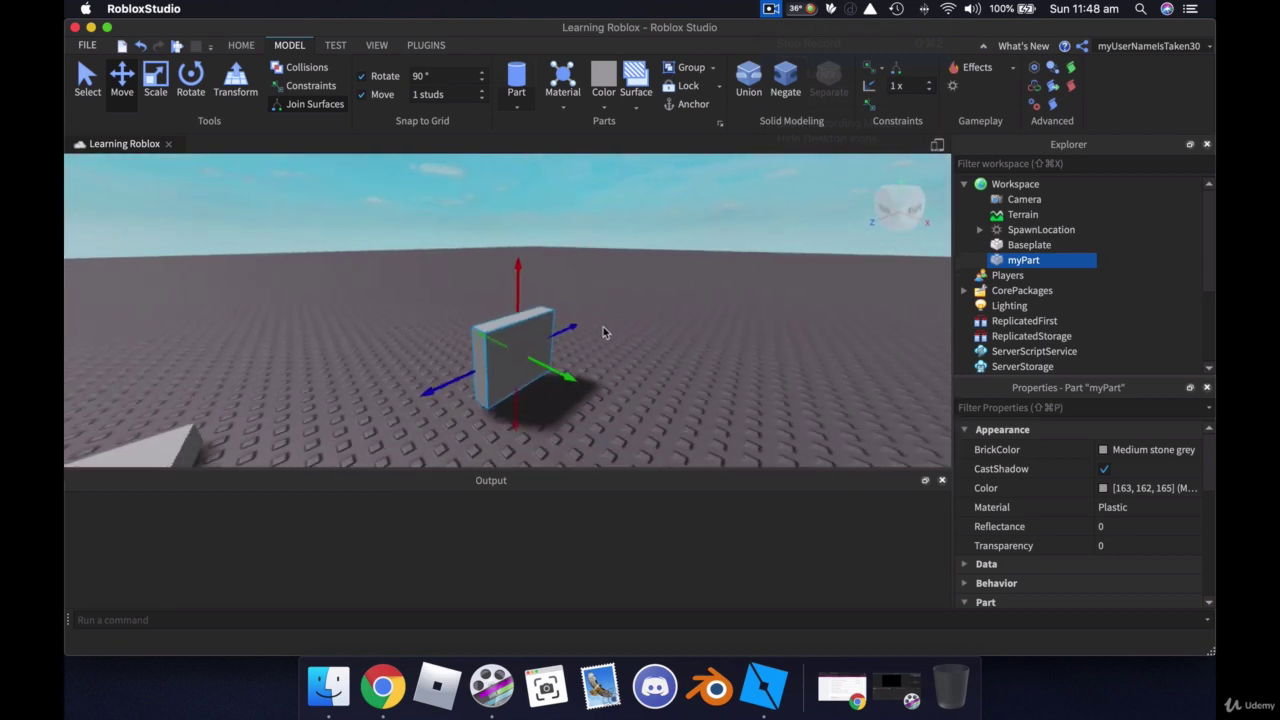
{"action": "key", "text": "w"}
{"action": "key", "text": "a"}
{"action": "key", "text": "q"}
{"action": "key", "text": "d"}
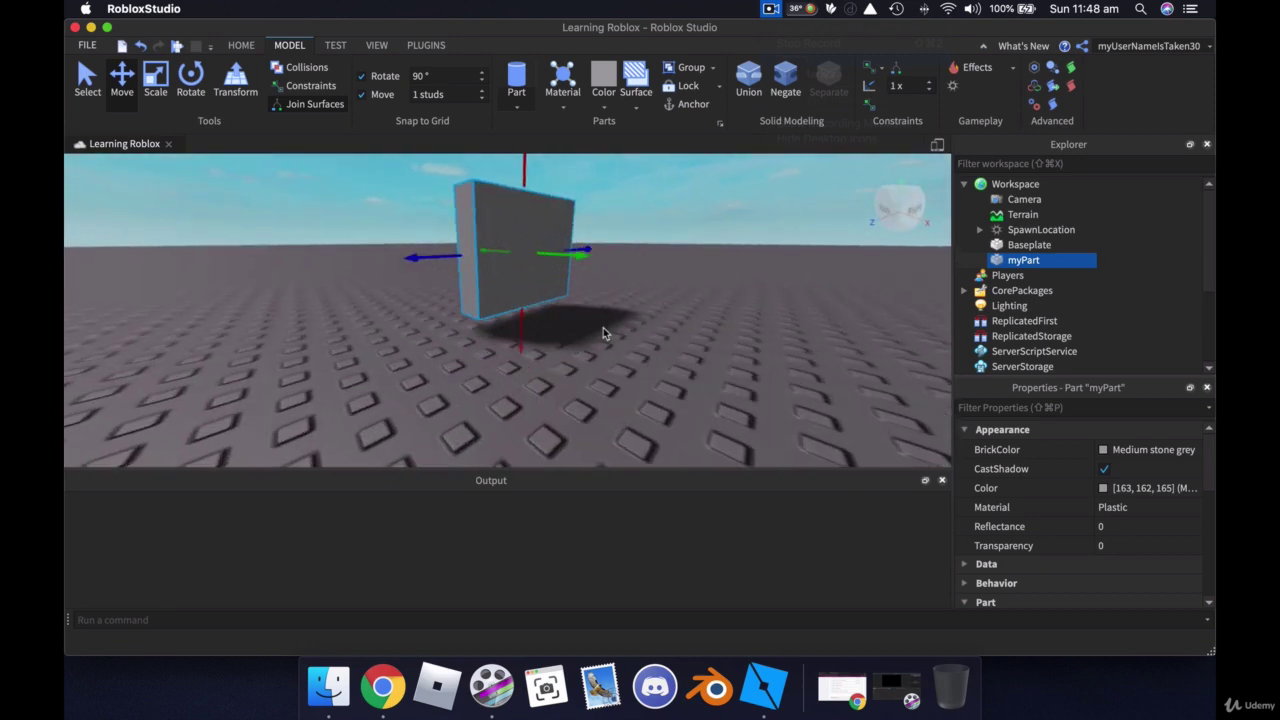
{"action": "key", "text": "s"}
{"action": "key", "text": "w"}
{"action": "key", "text": "s"}
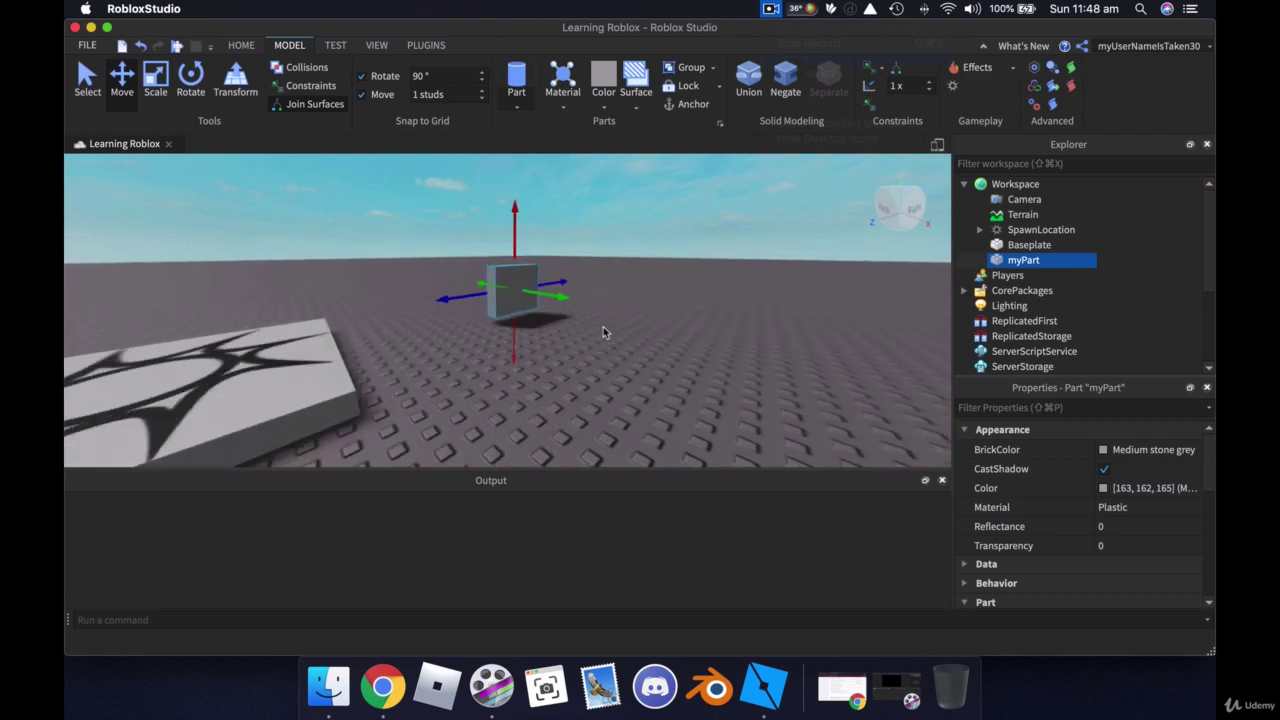
Fly the camera far away from myPart and bring the view back by focusing on the selected part.
{"action": "key", "text": "s"}
{"action": "right_click_drag", "start_coordinate": [603, 328], "coordinate": [604, 331]}
{"action": "key", "text": "e"}
{"action": "key", "text": "q"}
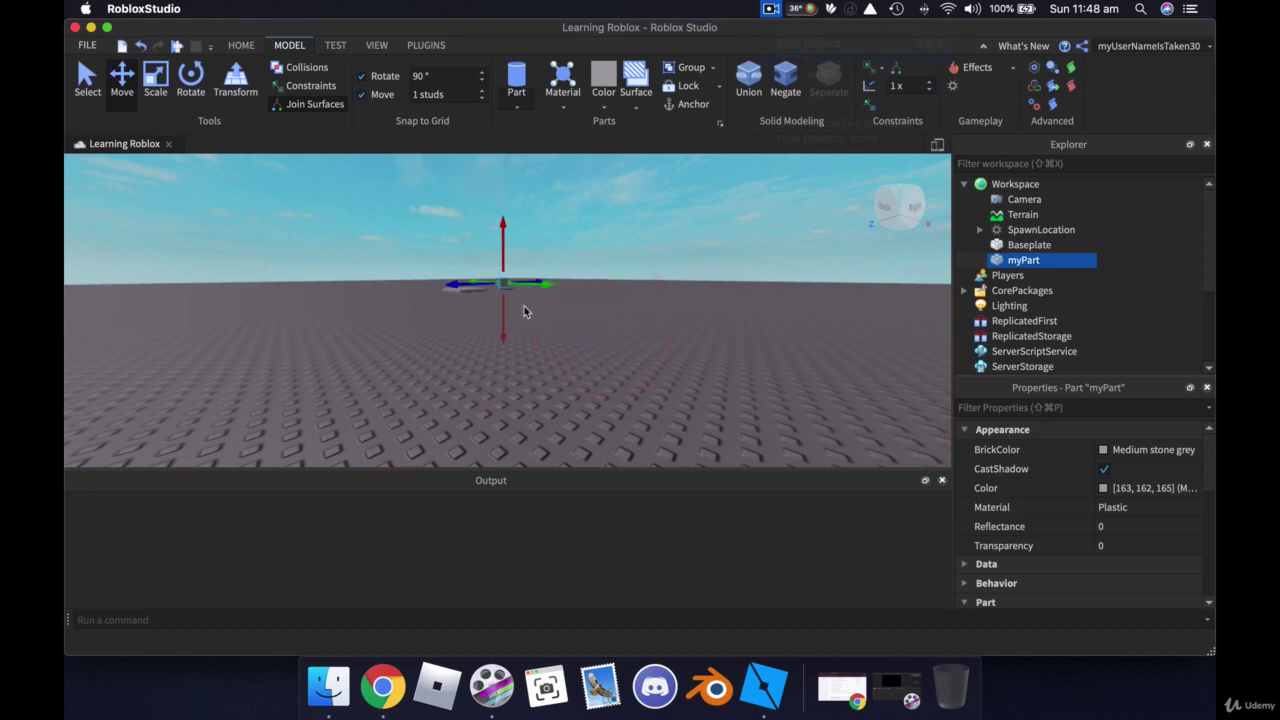
{"action": "scroll", "coordinate": [524, 306], "scroll_direction": "up", "scroll_amount": 3}
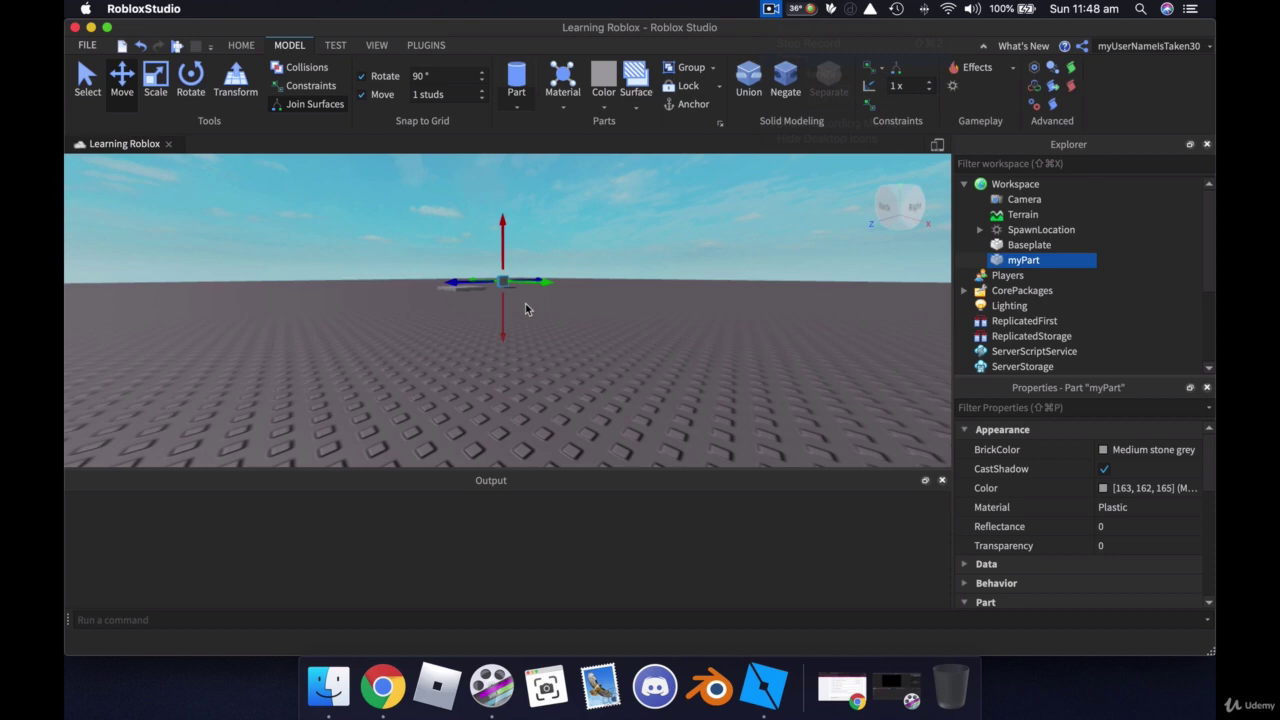
{"action": "key", "text": "f"}
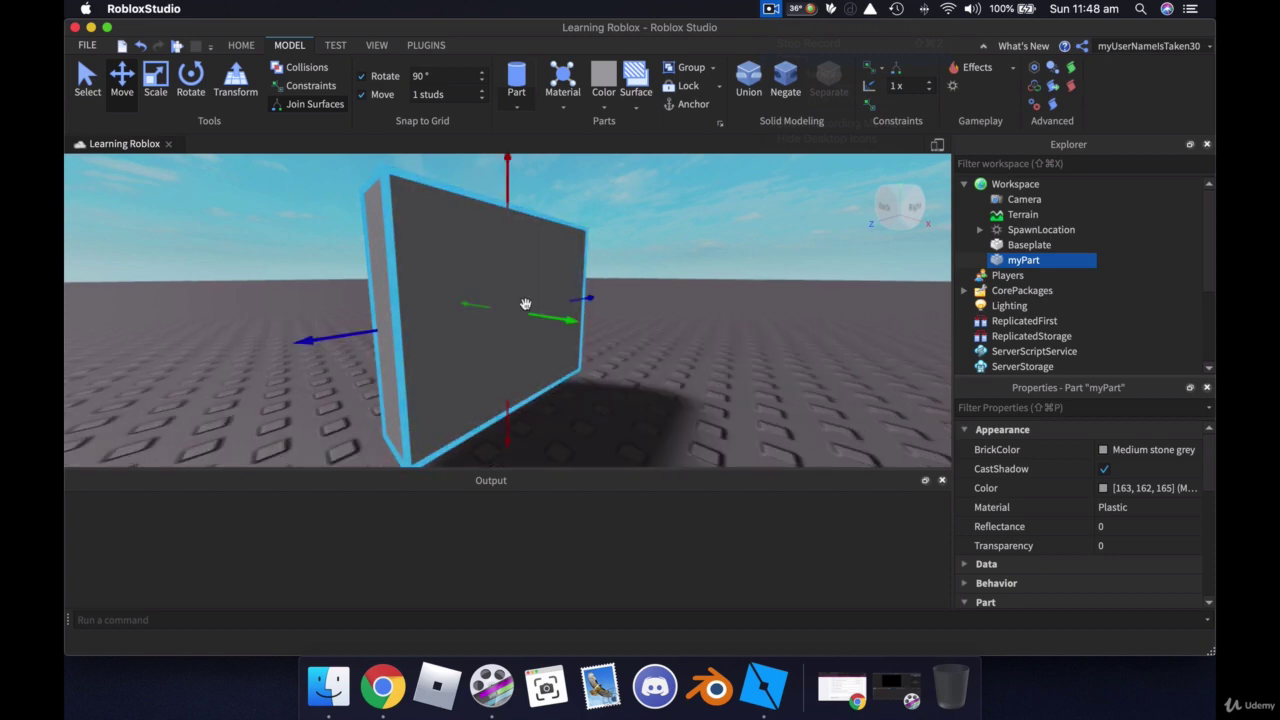
Move the view away again, reselect myPart in the Explorer and focus on it from there, viewing it at a moderate distance.
{"action": "right_click_drag", "start_coordinate": [660, 341], "coordinate": [660, 341]}
{"action": "key", "text": "s"}
{"action": "left_click", "coordinate": [1029, 245]}
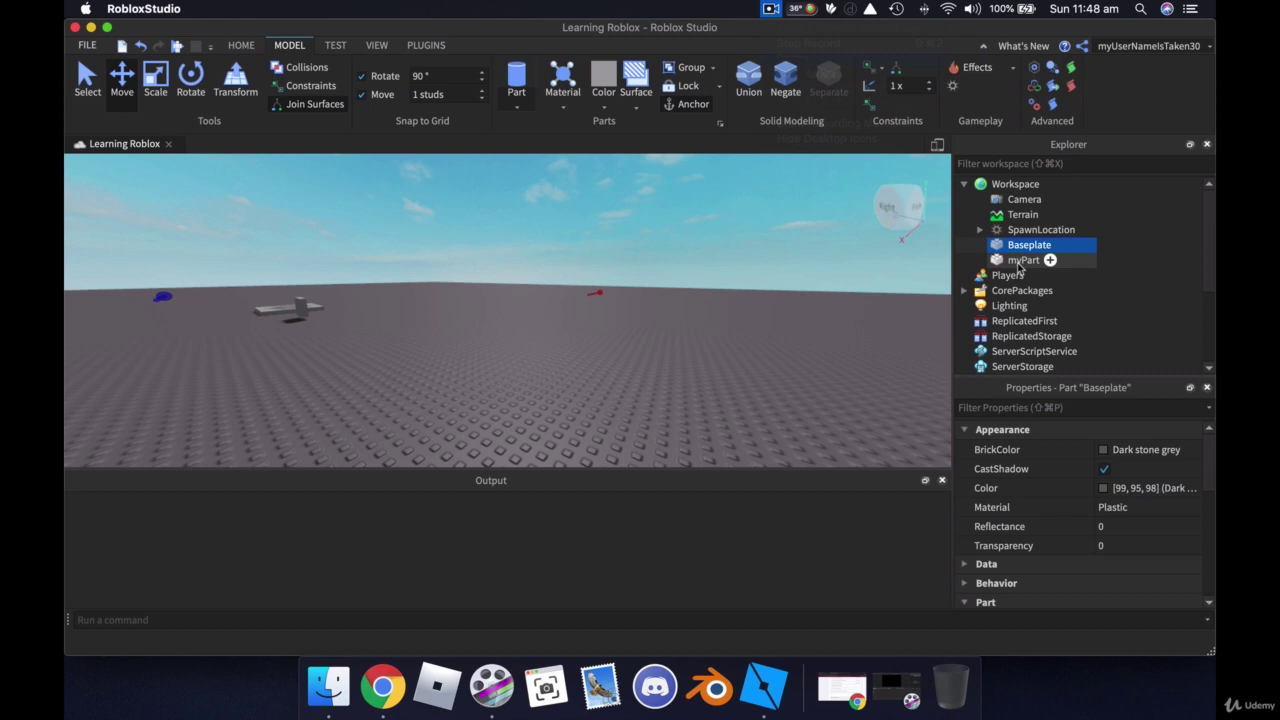
{"action": "left_click", "coordinate": [1022, 260]}
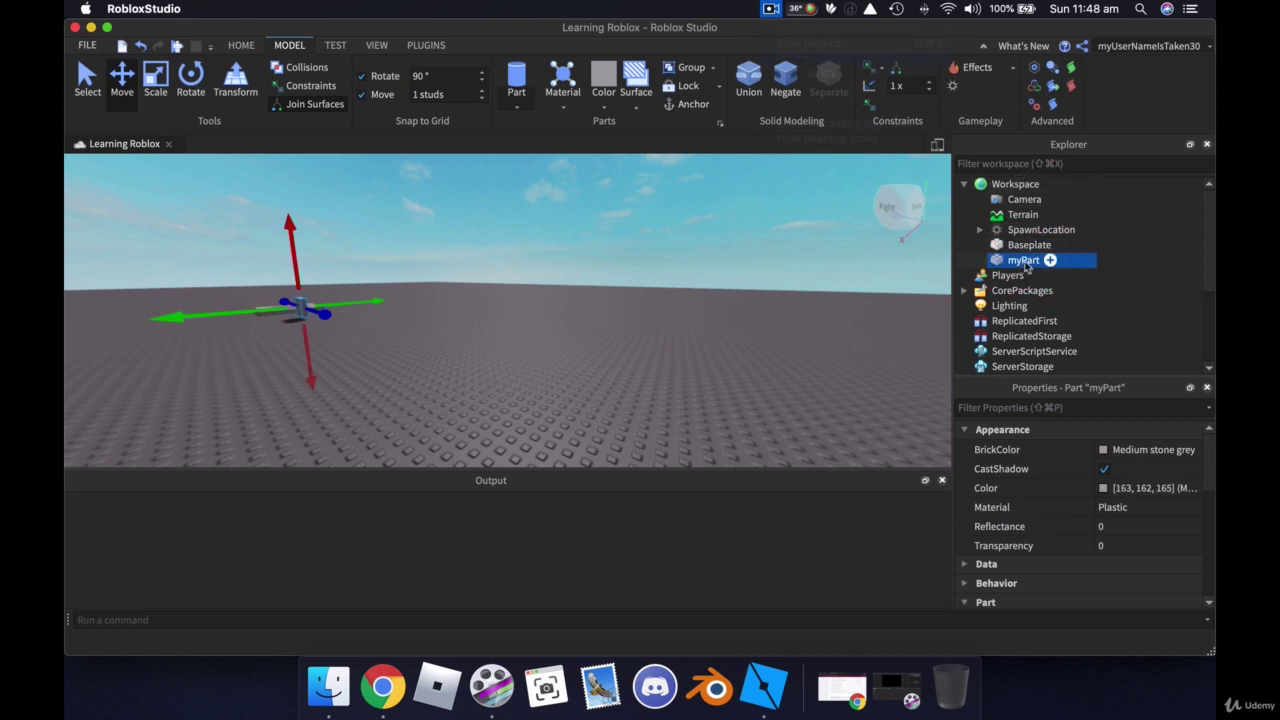
{"action": "double_click", "coordinate": [1023, 260]}
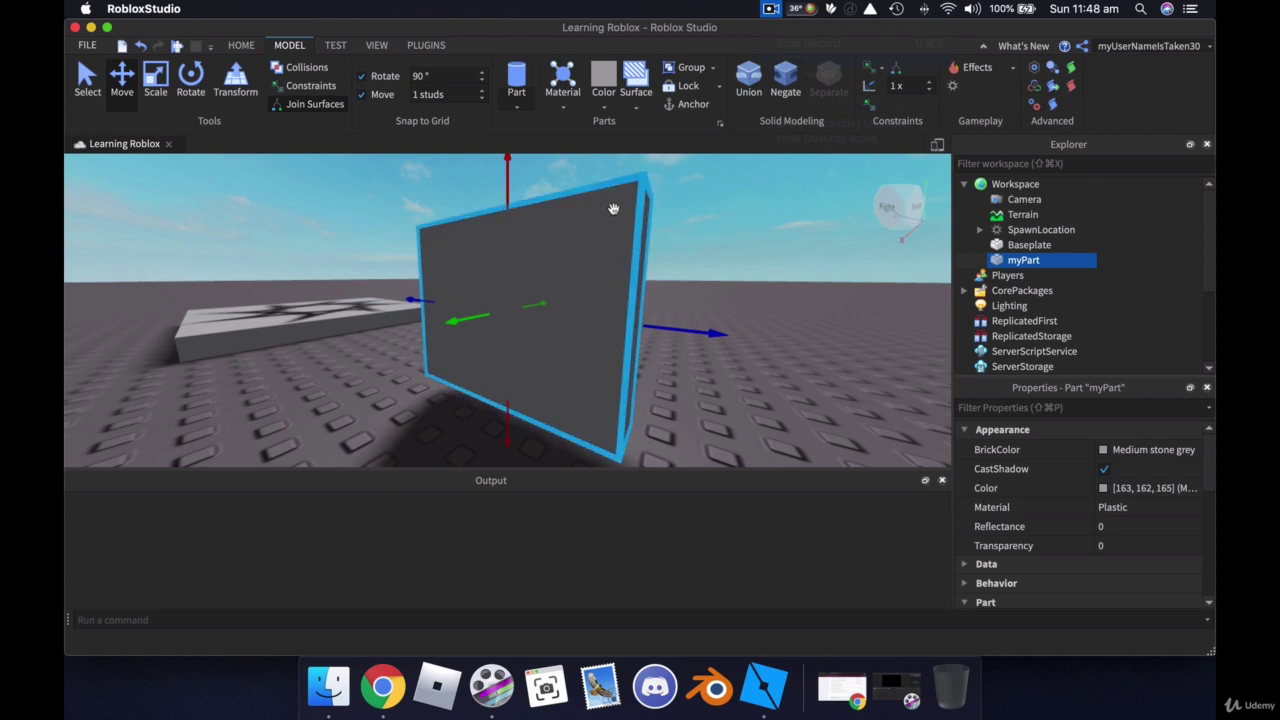
{"action": "right_click_drag", "start_coordinate": [717, 285], "coordinate": [717, 284]}
{"action": "scroll", "coordinate": [717, 285], "scroll_direction": "down", "scroll_amount": 5}
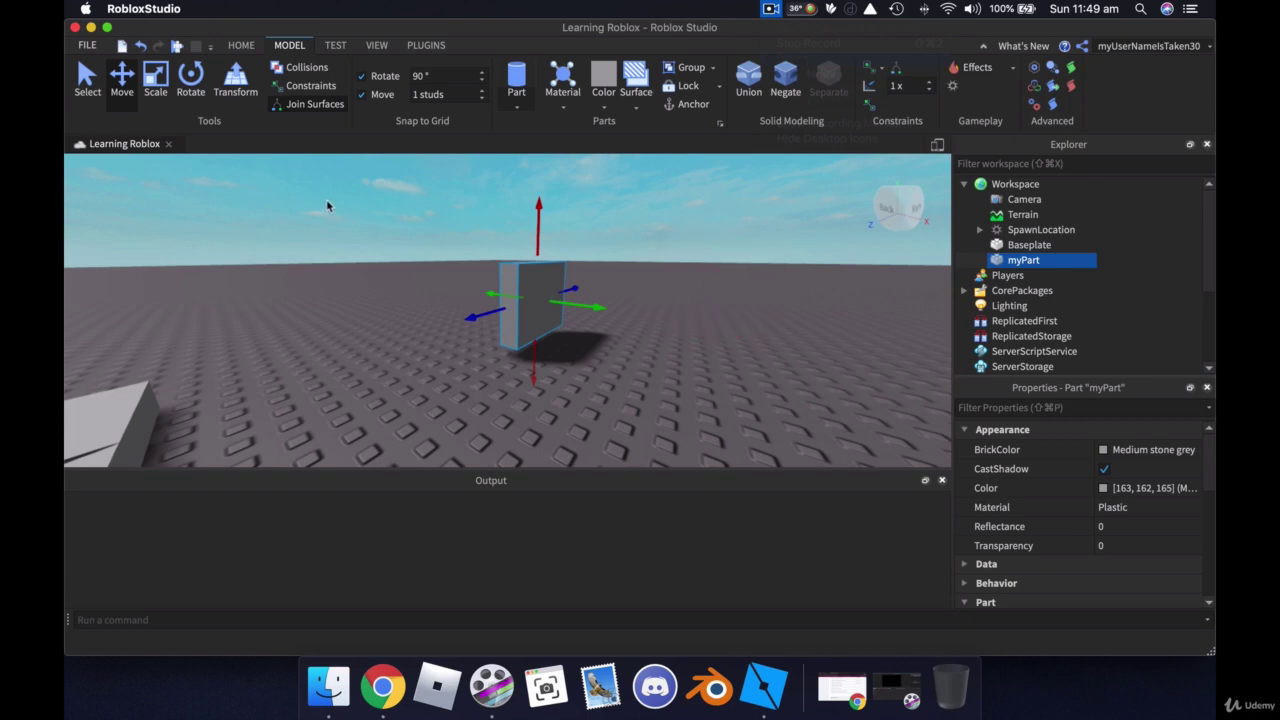